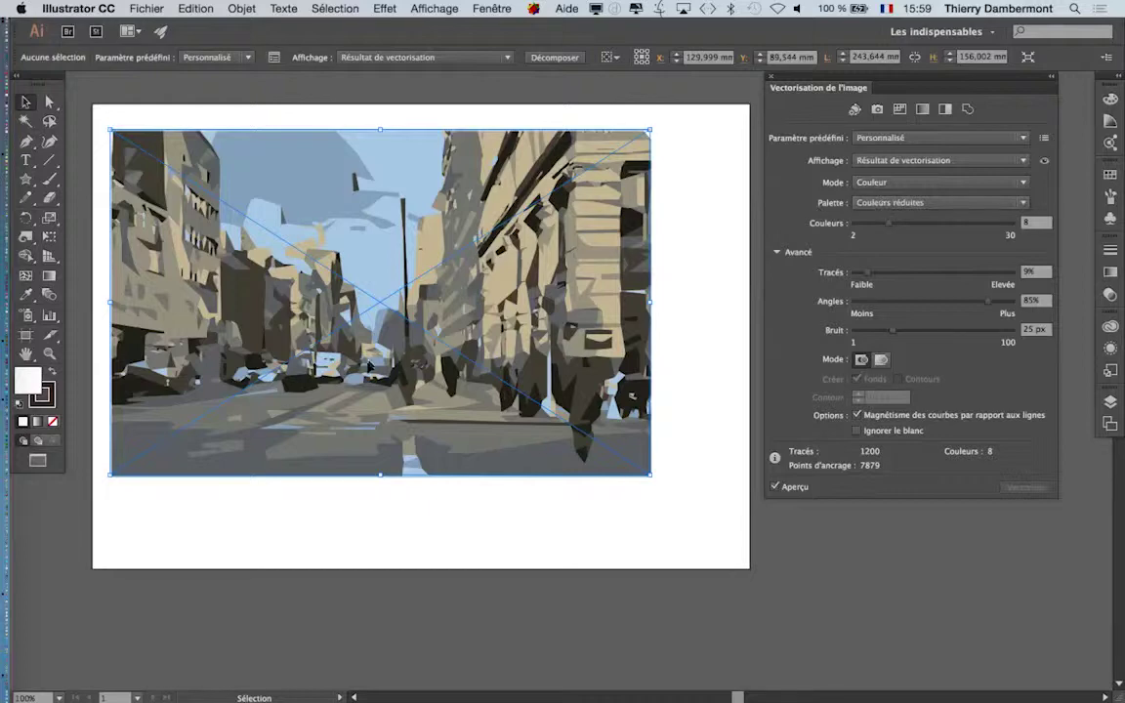
Switch from Illustrator to Photoshop to bring the original NYC street photo forward.
key("super+Tab")
left_click(433, 367)
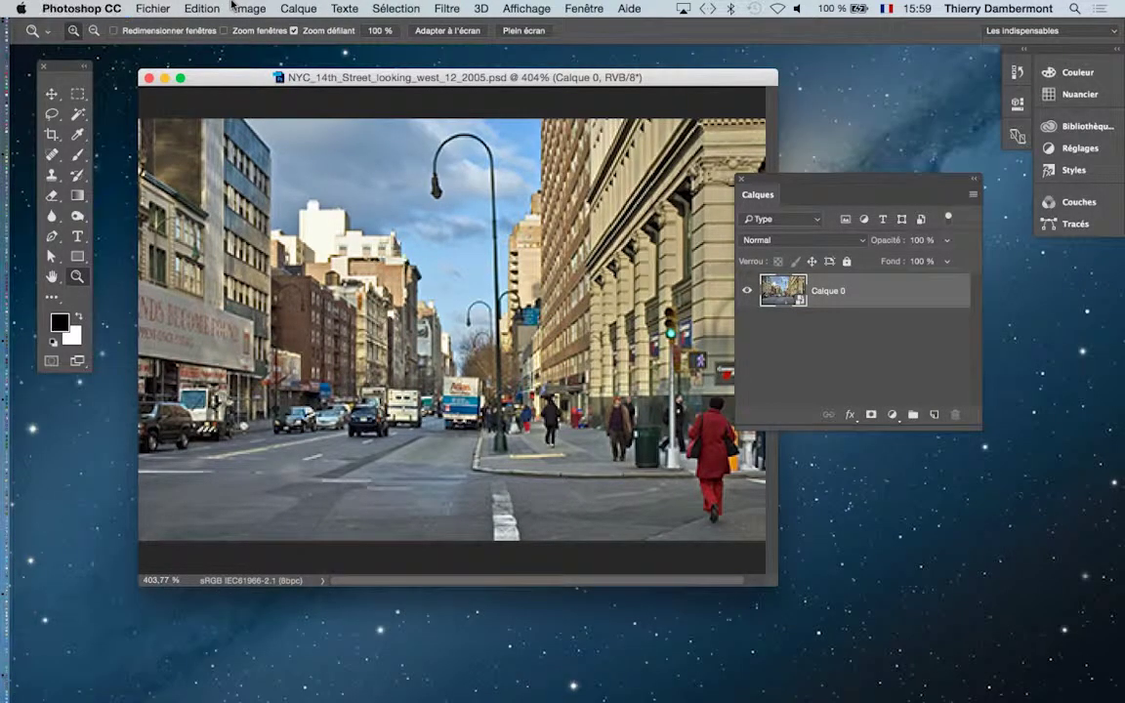
Resize the street photo to 150% width in Image Size.
left_click(239, 7)
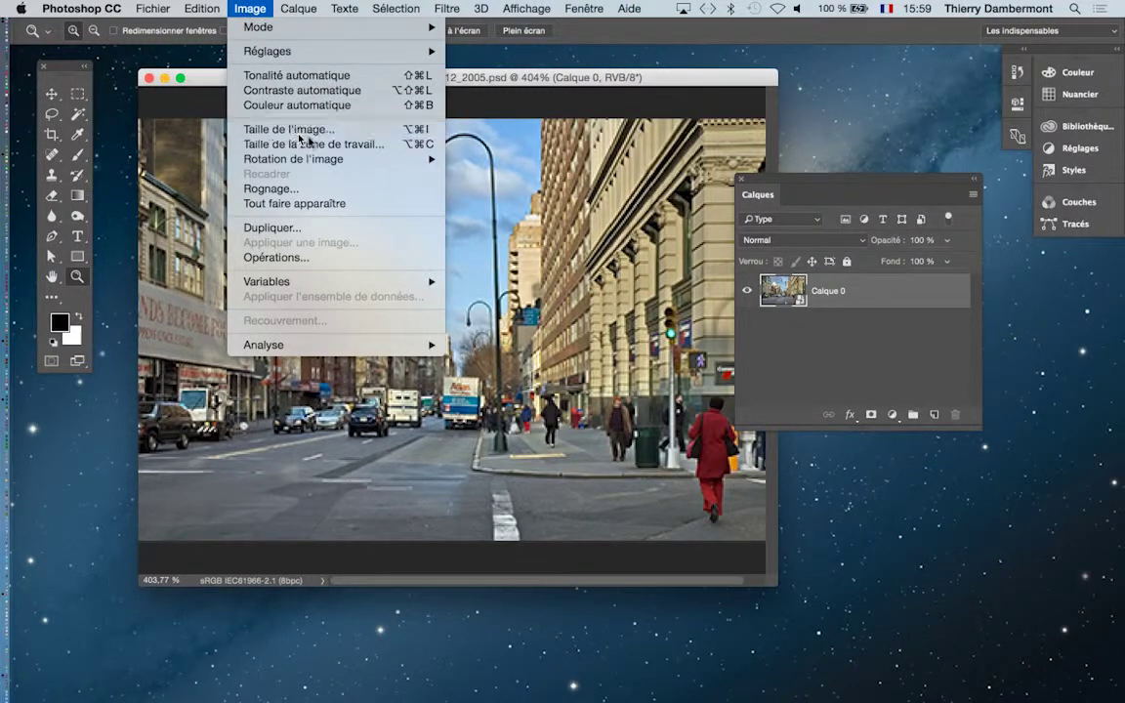
left_click(283, 201)
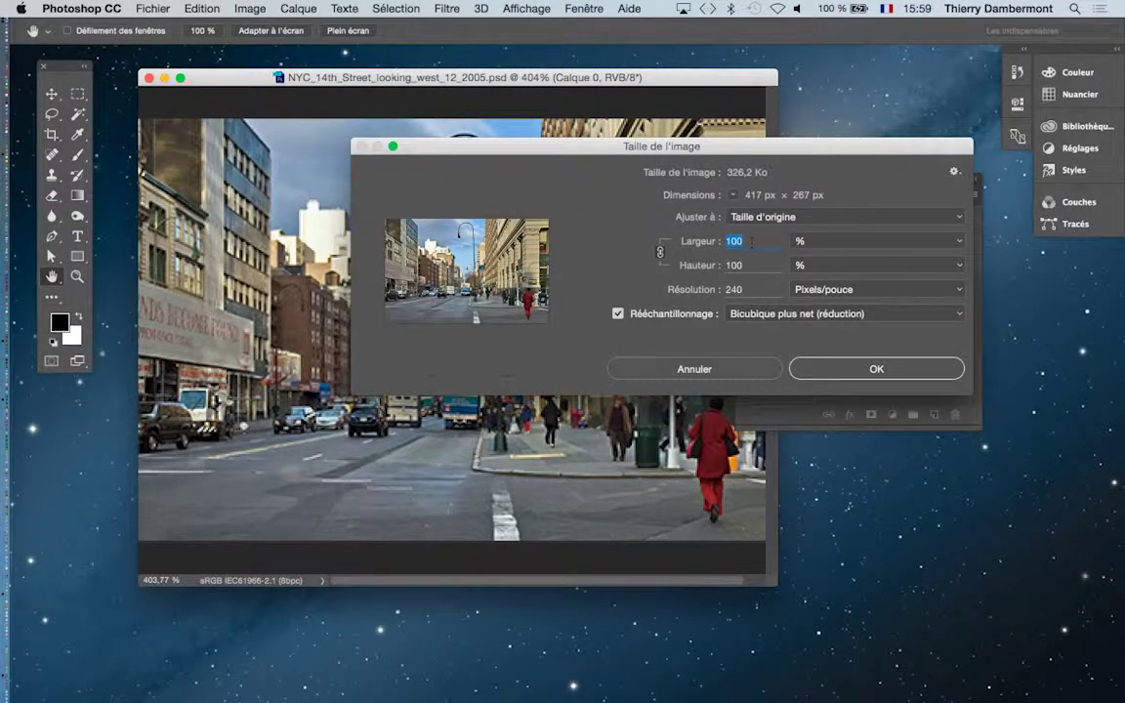
type("150")
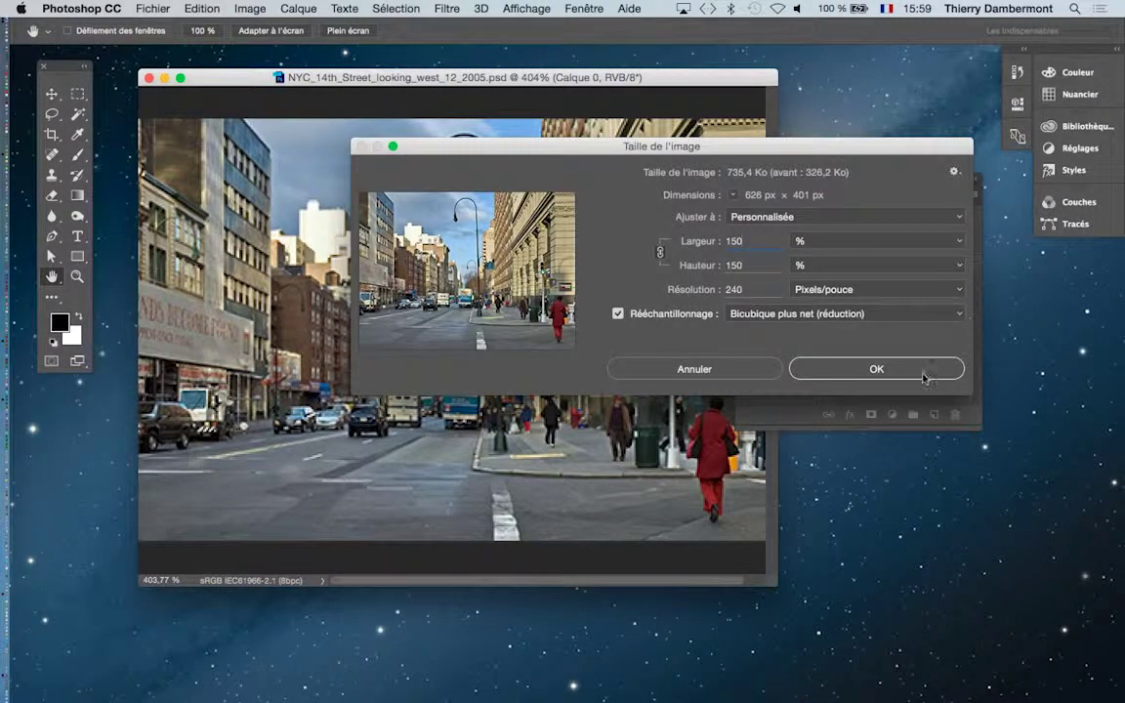
left_click(923, 378)
key("z")
Save the resized photo and switch back to Illustrator.
left_click(152, 8)
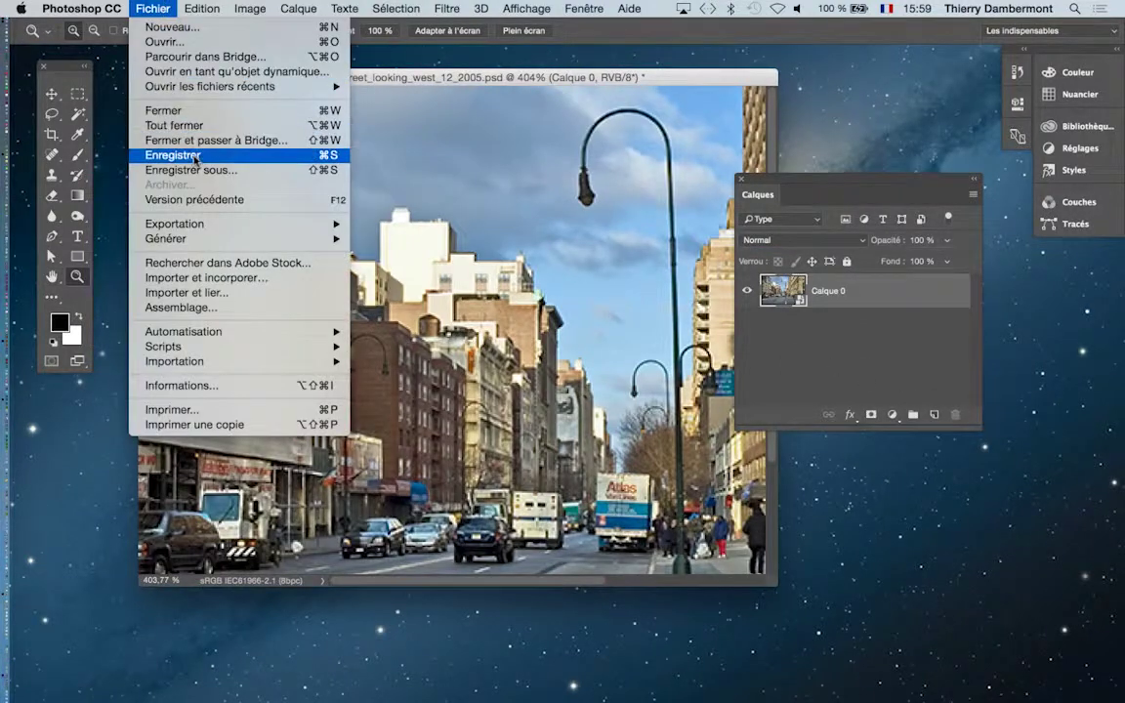
left_click(196, 159)
key("super+Tab")
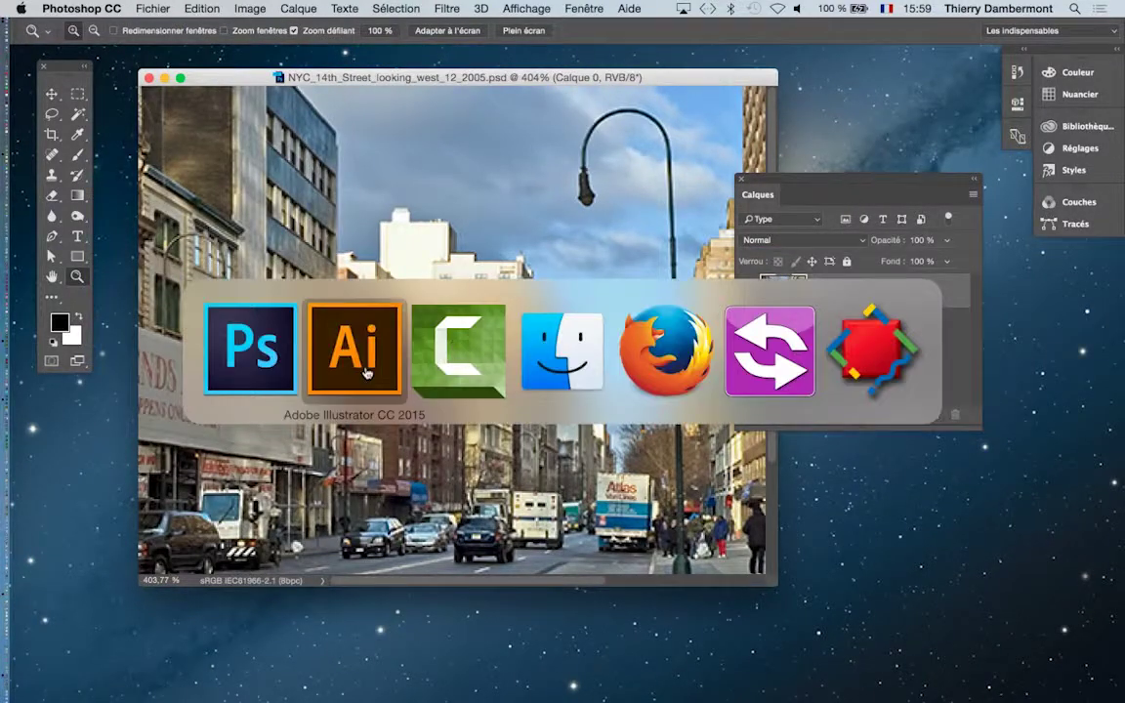
left_click(366, 372)
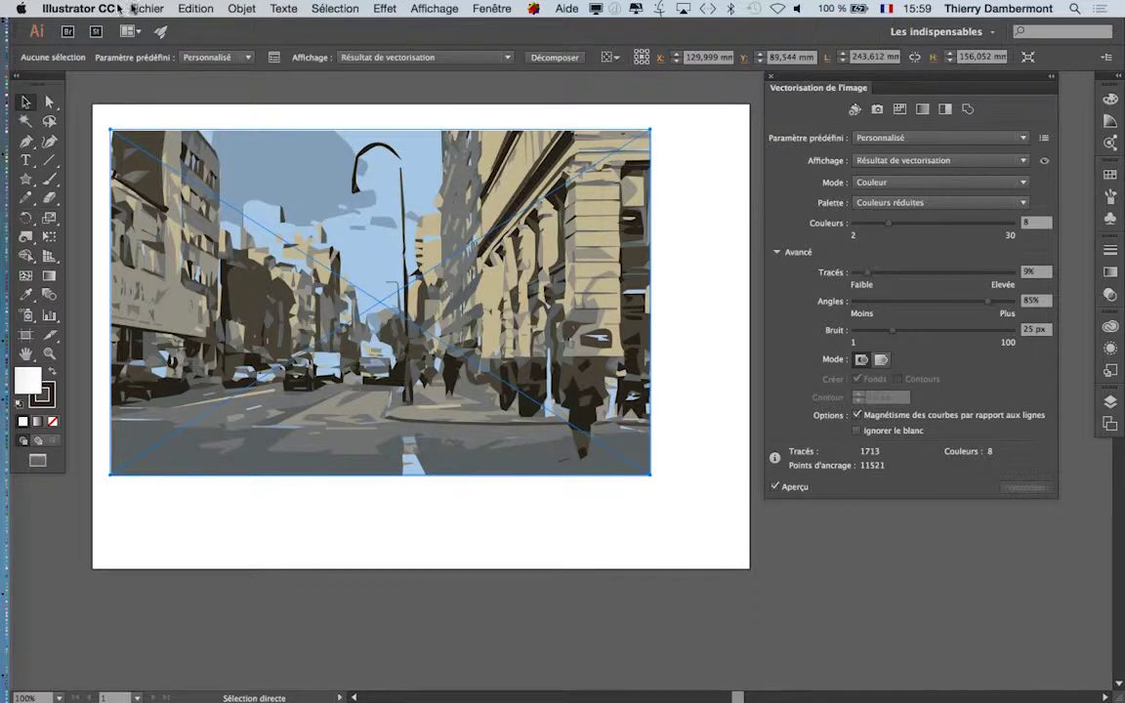
Check the re-rendered trace (1713 paths, 8 colours) with the Selection tool, then return to Photoshop.
key("v")
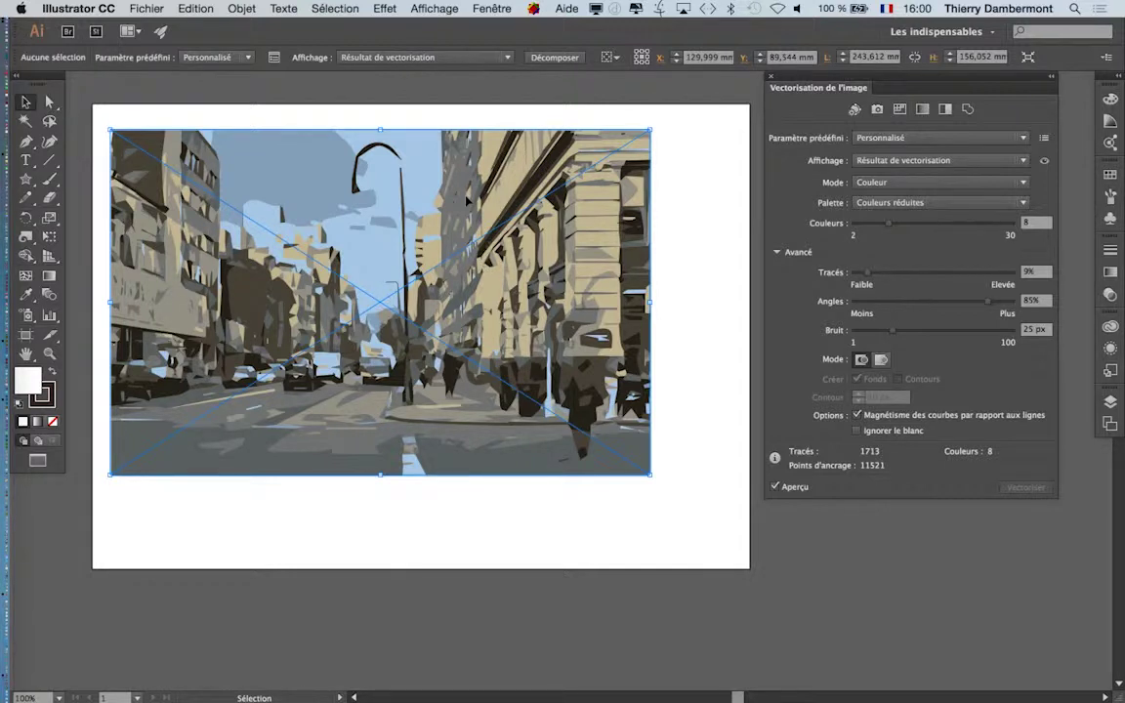
key("super+Tab")
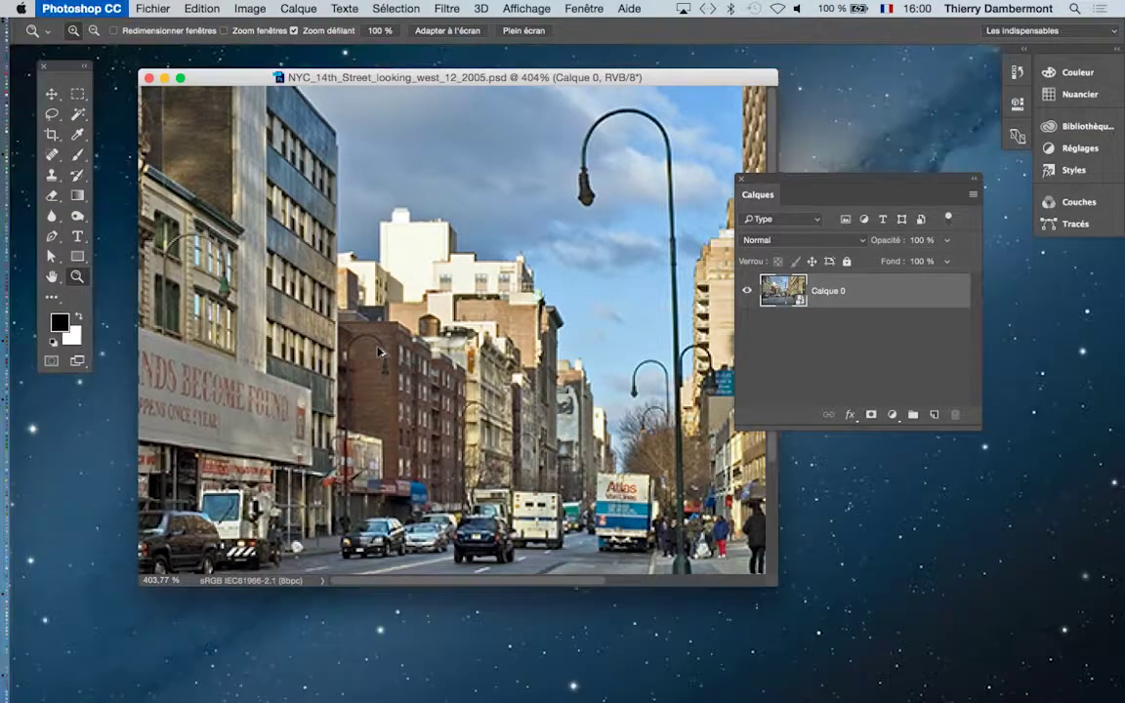
Zoom out to show the whole enlarged photo, nudge the document window, and bring up the Layer menu.
left_click(380, 352, "alt")
mouse_move(464, 364)
left_mouse_down()
mouse_move(430, 364)
mouse_move(469, 364)
left_mouse_up()
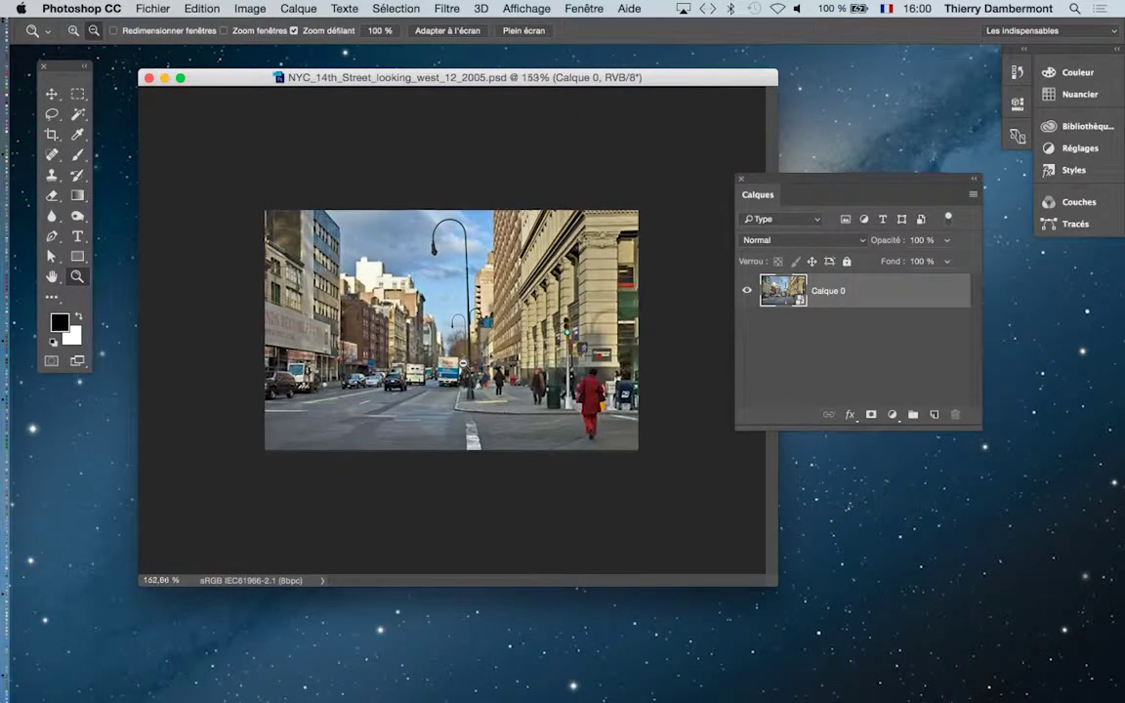
key("alt")
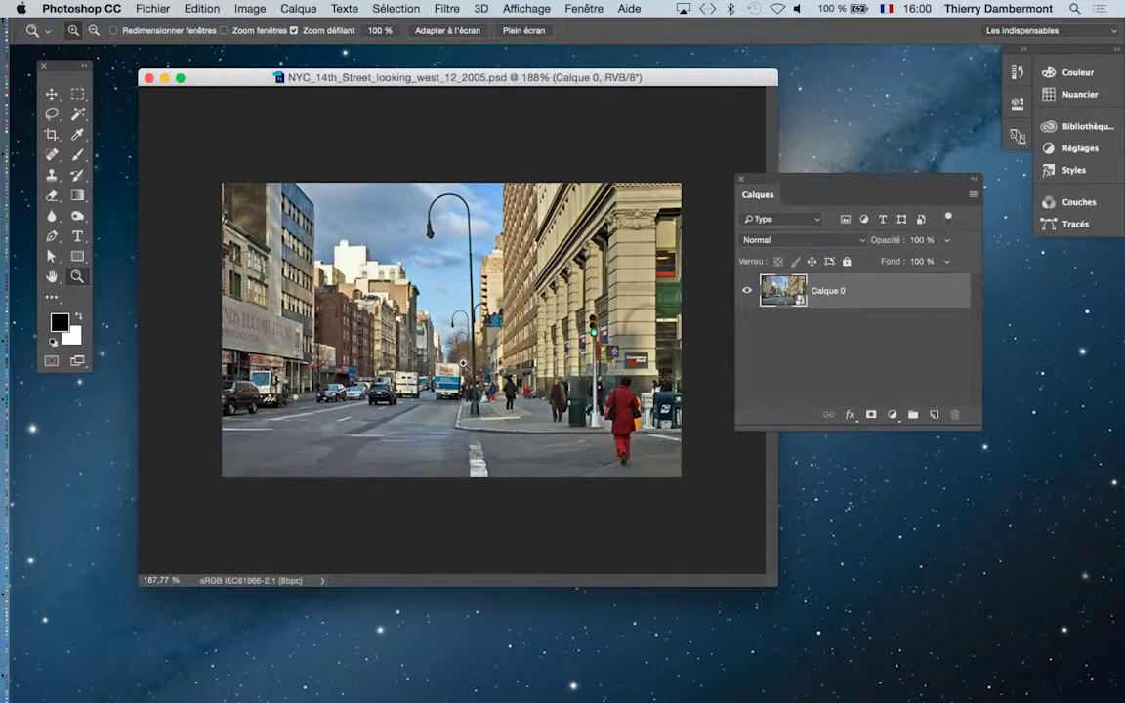
left_click_drag(381, 82, 353, 79)
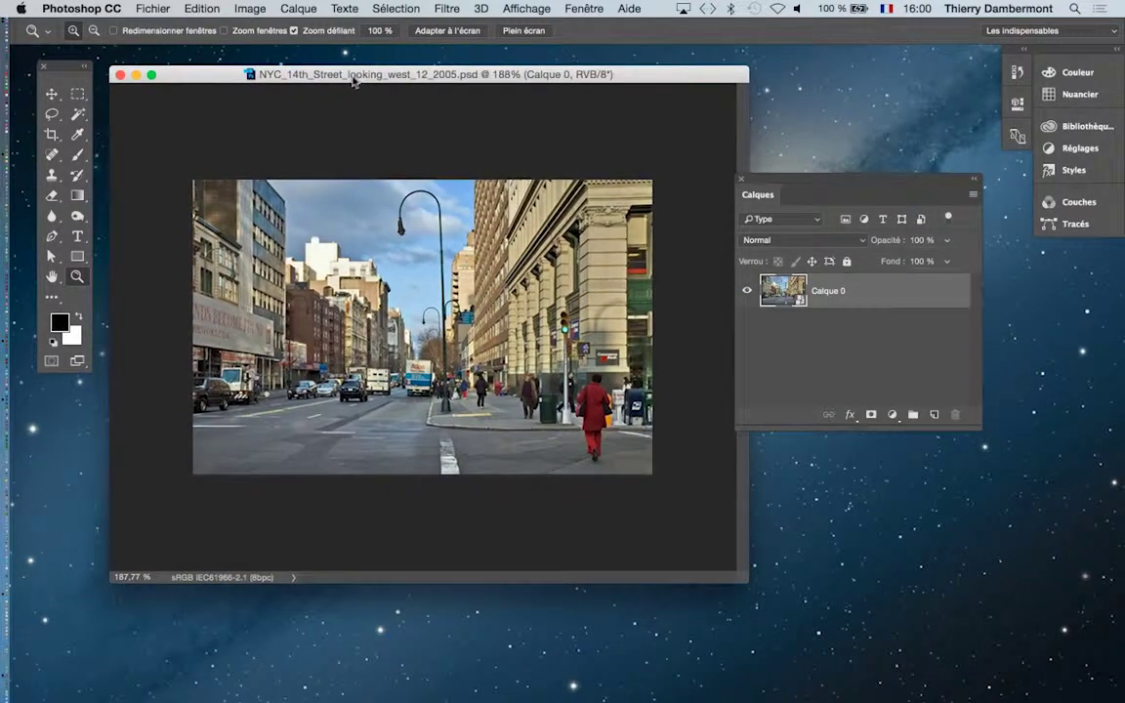
left_click(291, 8)
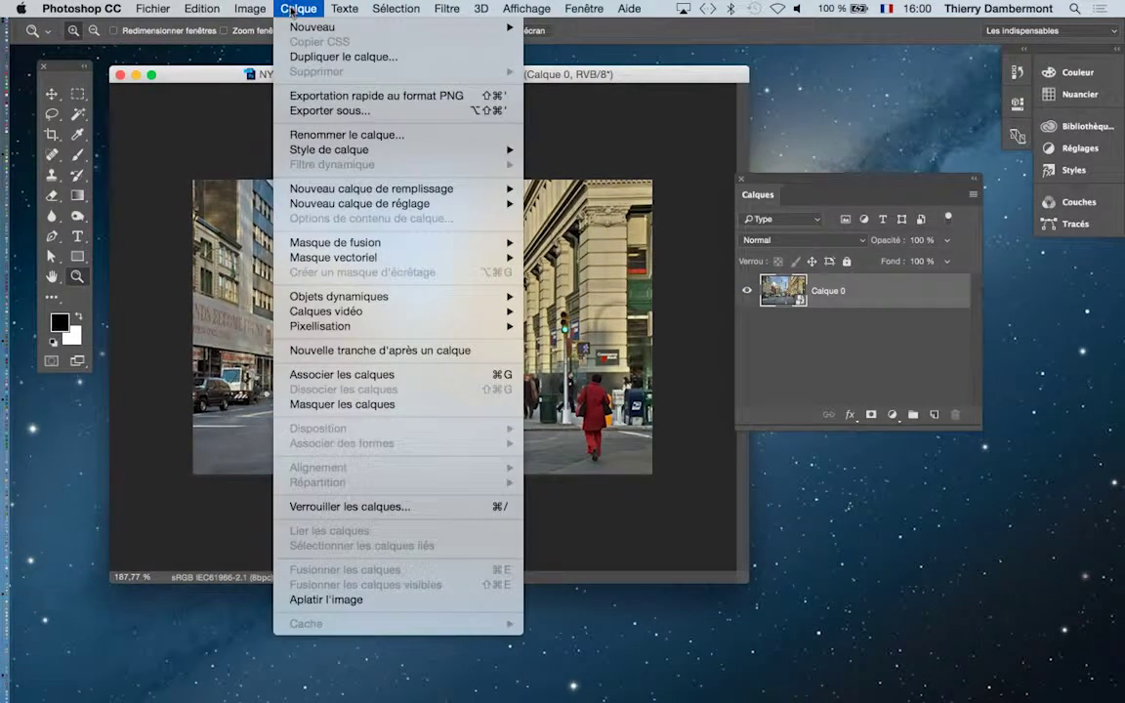
mouse_move(359, 203)
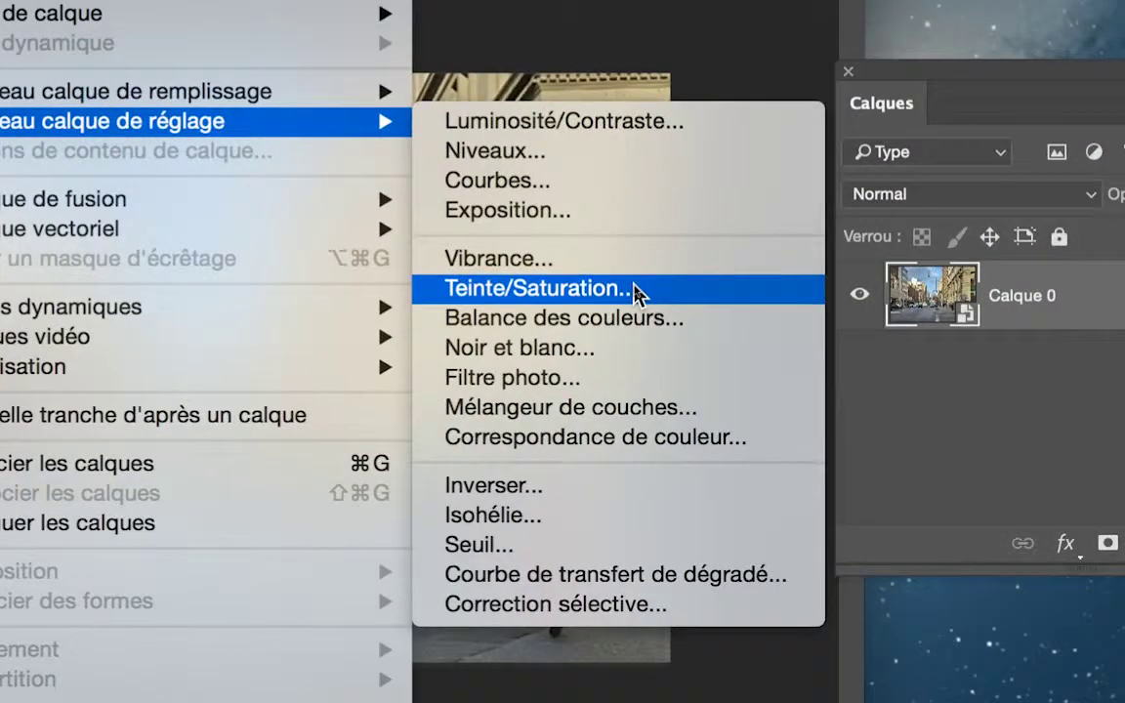
Create the Teinte/Saturation 1 adjustment layer above Calque 0.
left_click(637, 291)
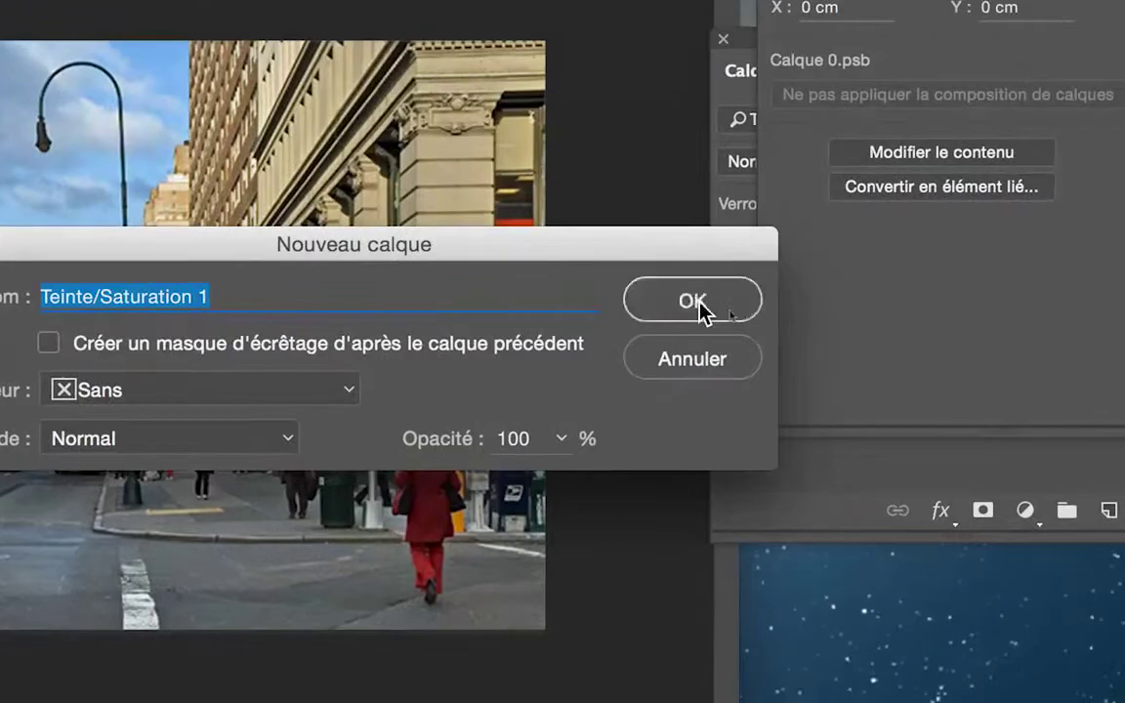
left_click(693, 302)
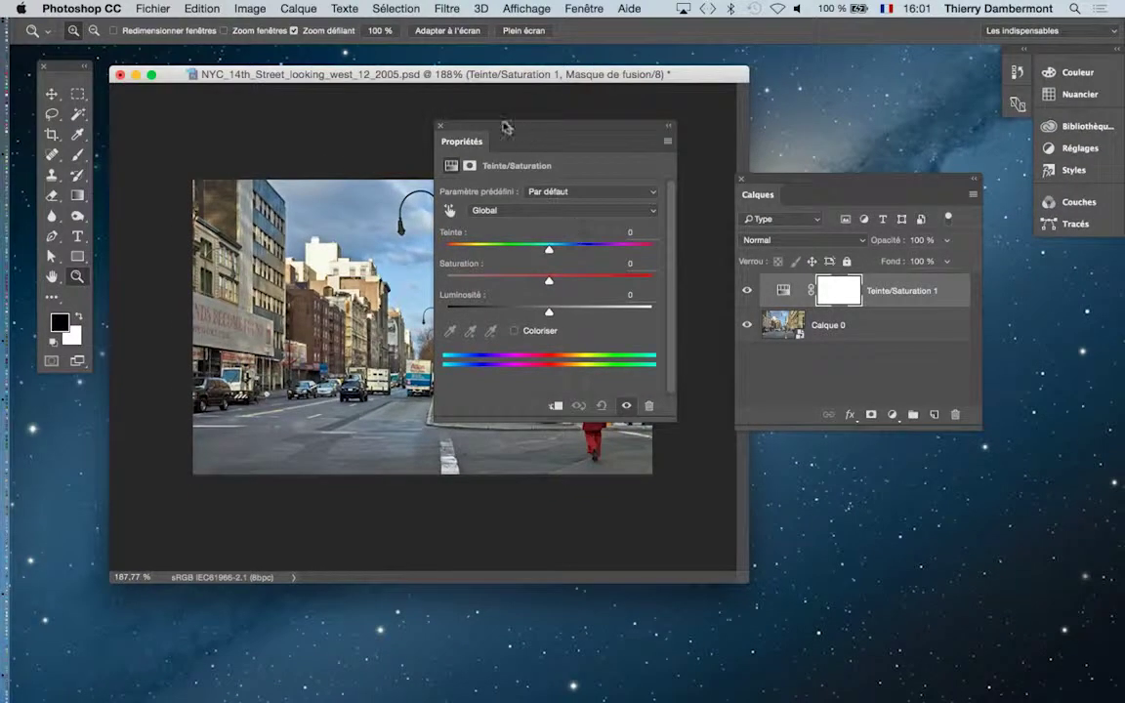
Set the Cyans hue to +141, turning the blue sky purple.
left_click_drag(500, 129, 742, 105)
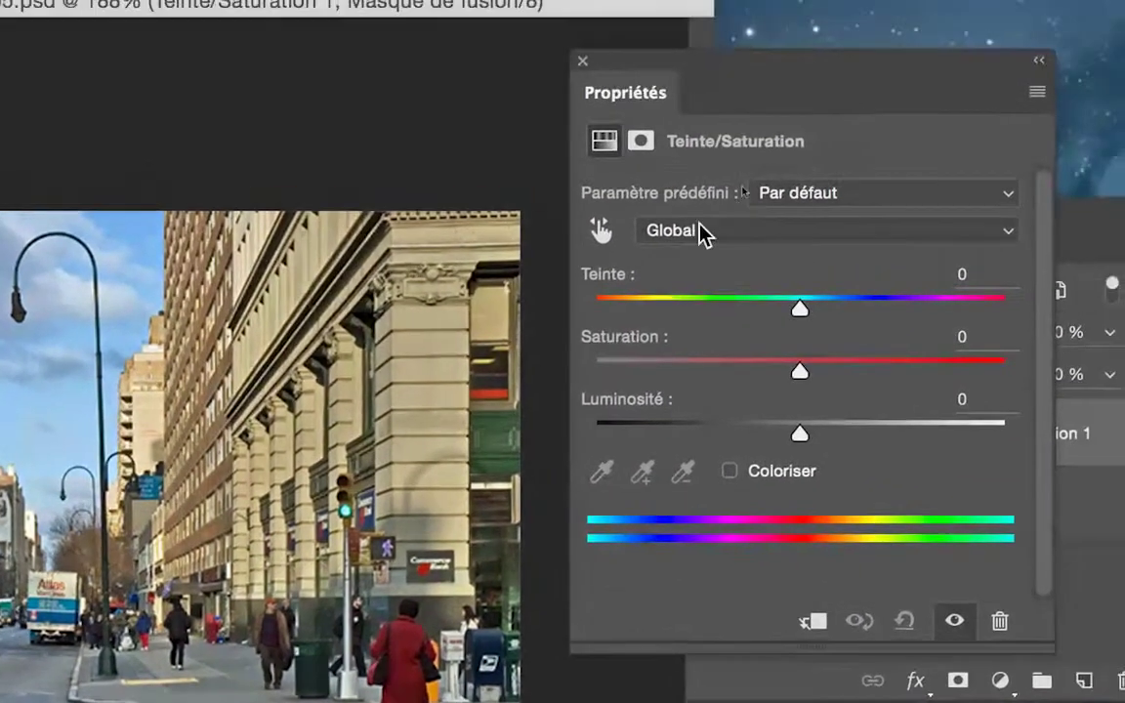
left_click(698, 226)
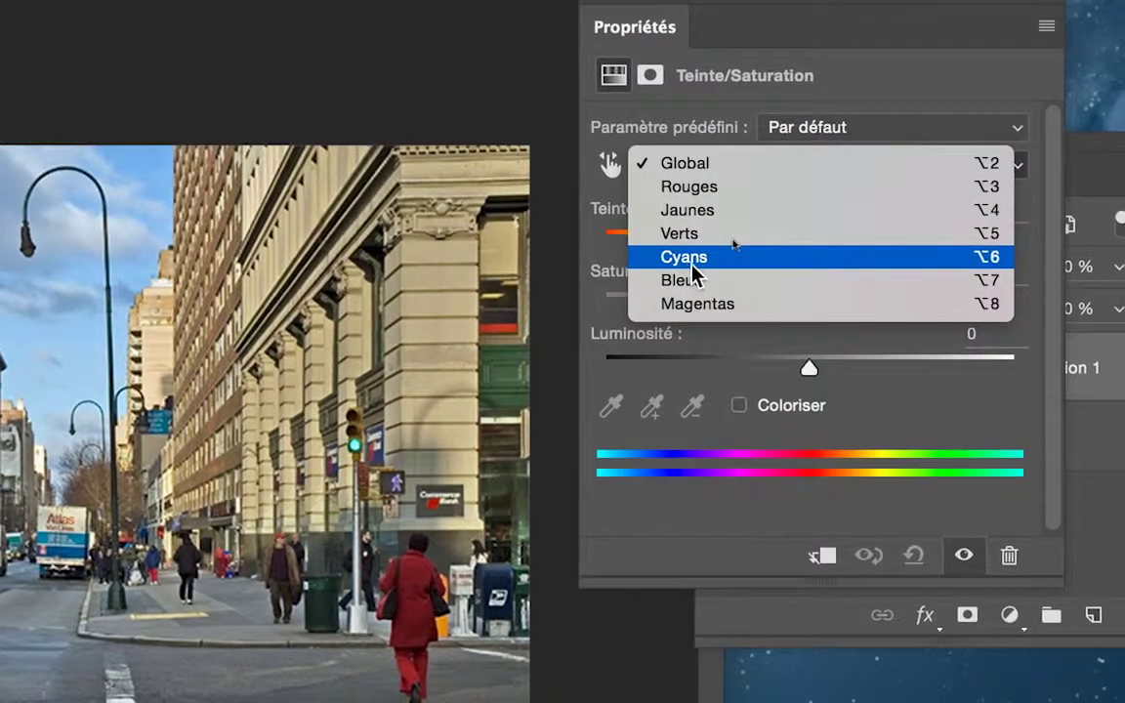
left_click(694, 262)
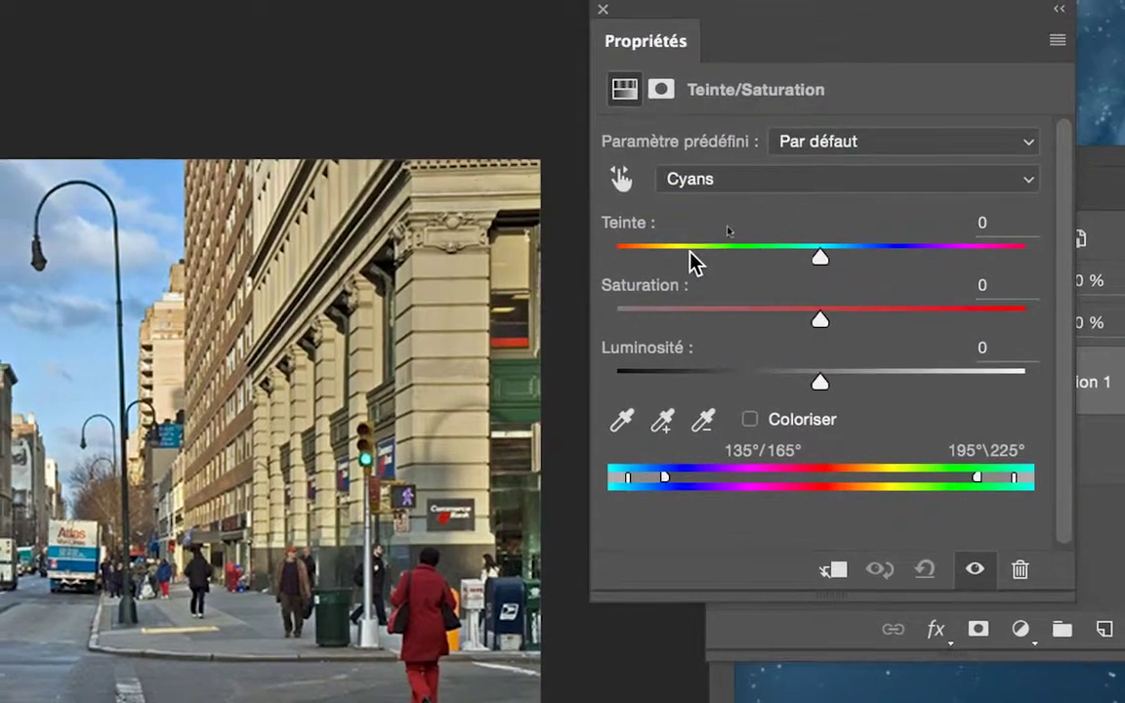
mouse_move(689, 251)
left_mouse_down()
mouse_move(672, 252)
mouse_move(749, 257)
left_mouse_up()
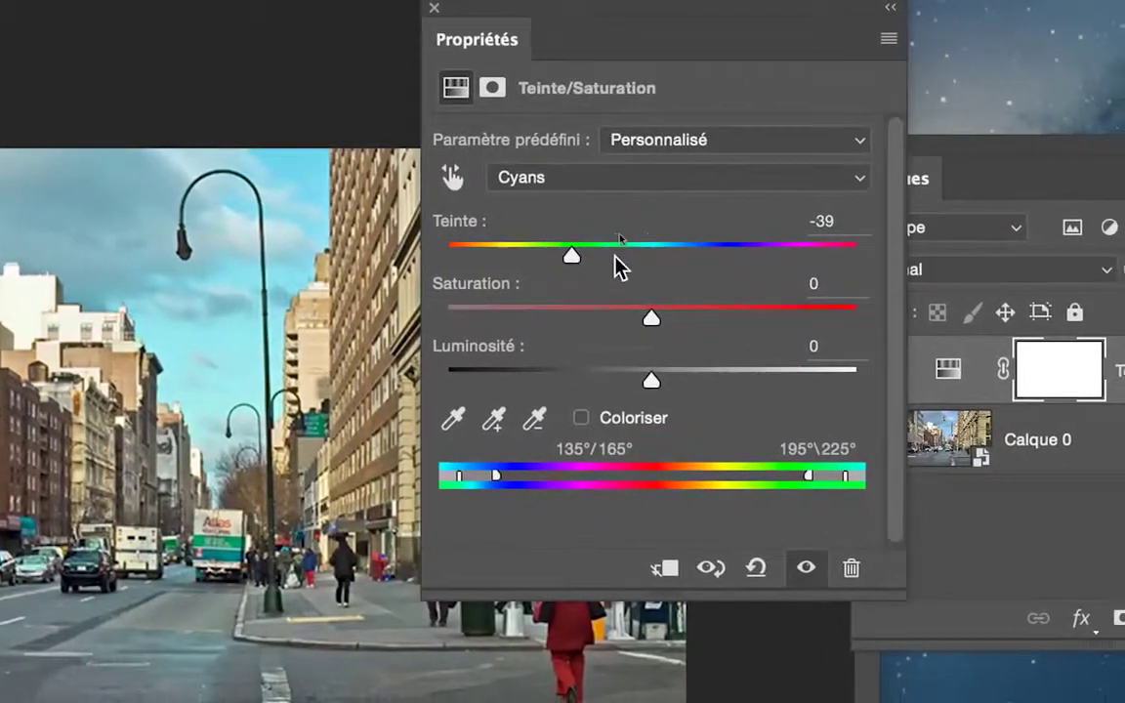
left_click_drag(615, 256, 695, 260)
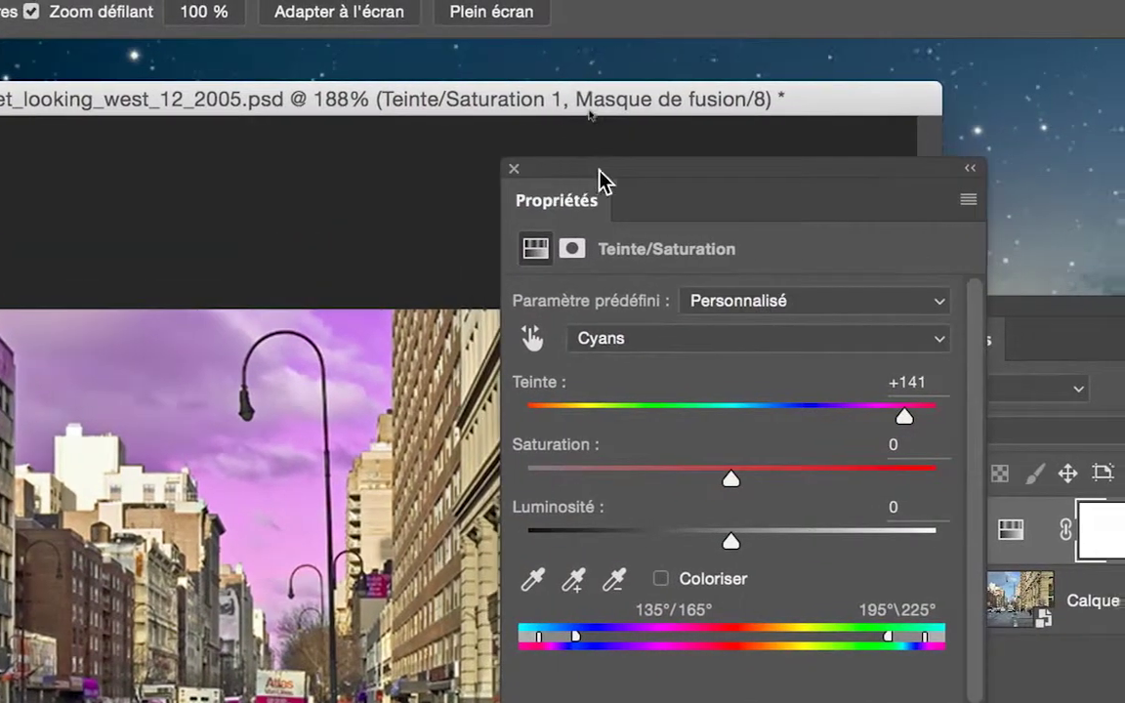
left_click_drag(602, 181, 684, 164)
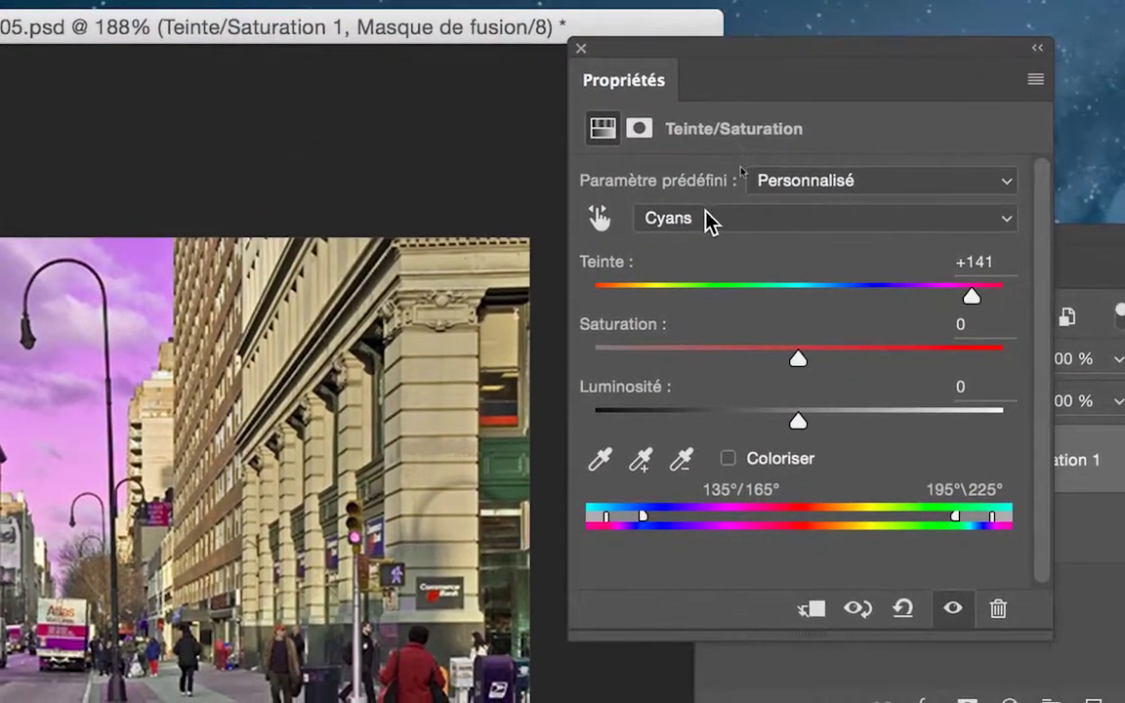
left_click(706, 213)
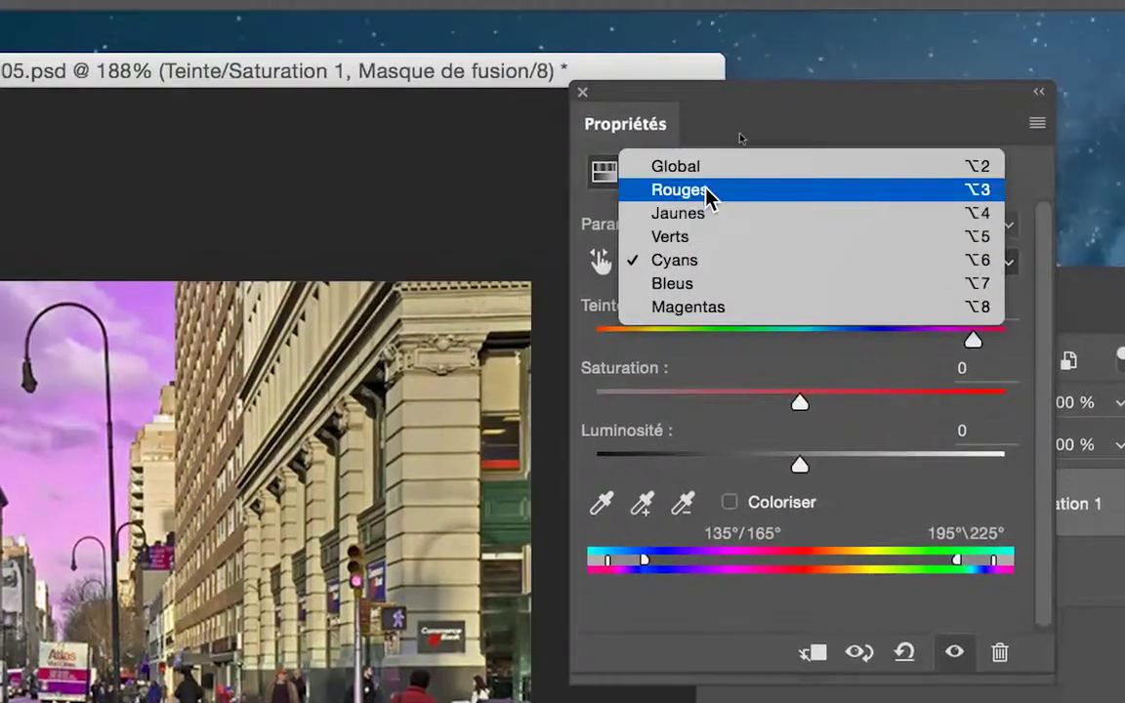
Set the Reds hue to -11 and saturation to -92, greying the red coat.
left_click(705, 140)
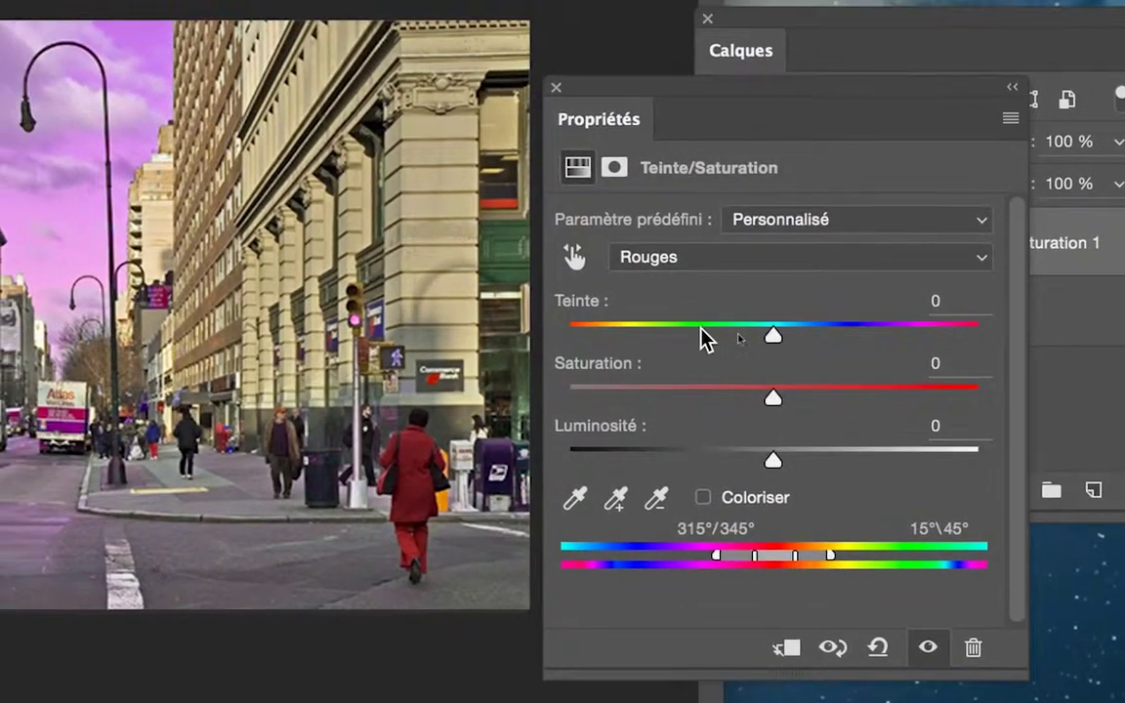
mouse_move(700, 329)
left_mouse_down()
mouse_move(621, 334)
mouse_move(756, 337)
mouse_move(656, 337)
left_mouse_up()
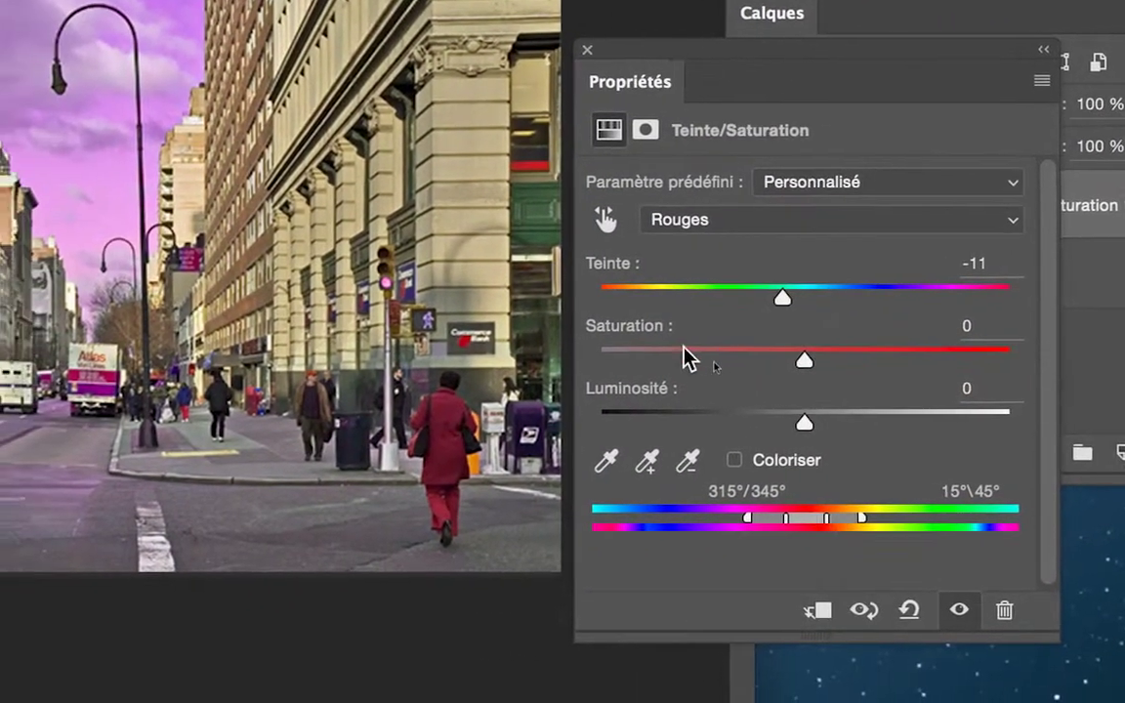
left_click_drag(547, 400, 543, 400)
left_click_drag(682, 359, 659, 361)
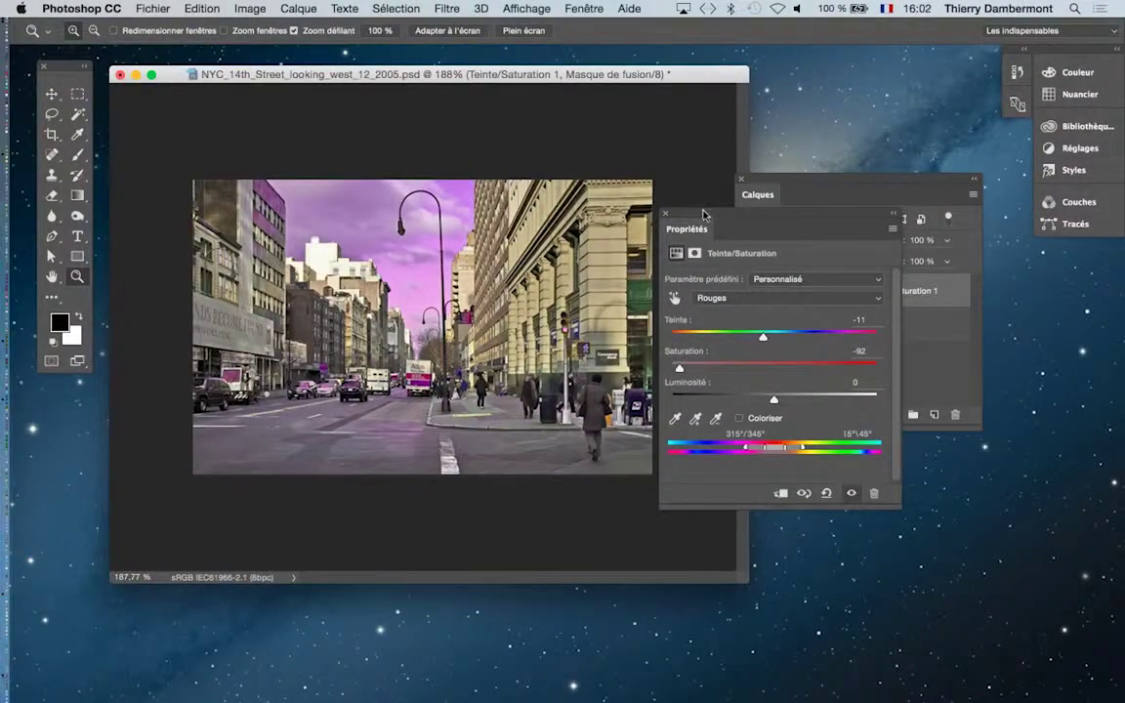
left_click_drag(703, 213, 770, 118)
Save the recoloured Photoshop file and switch to Illustrator.
left_click(152, 9)
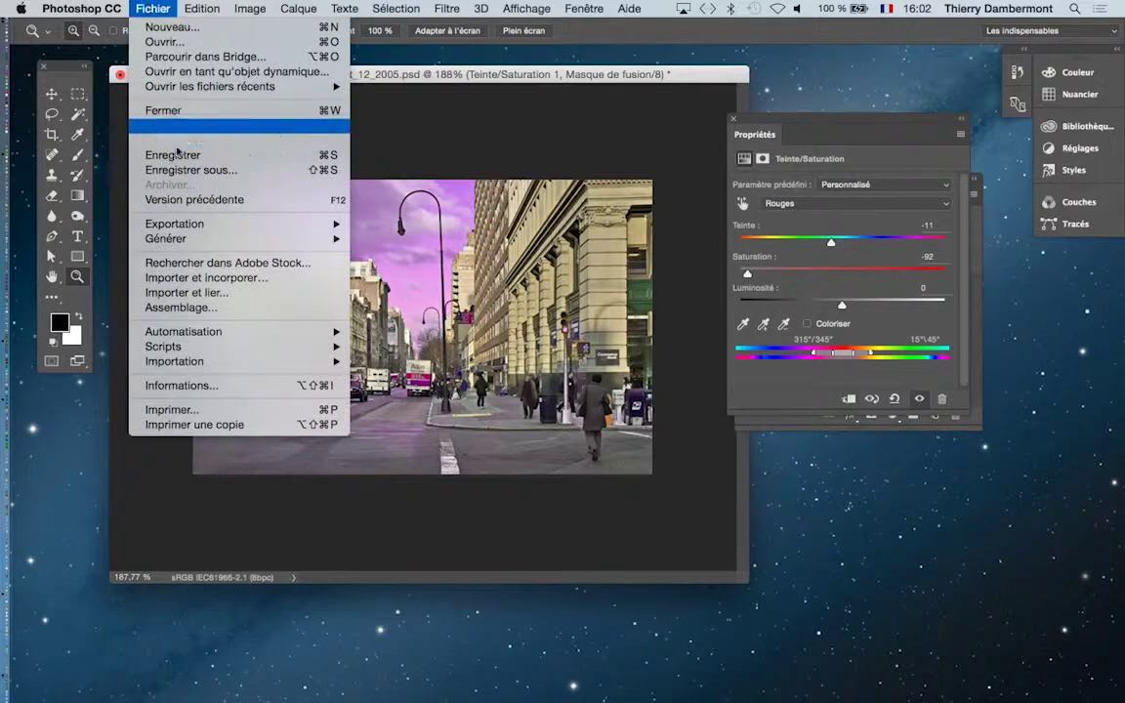
left_click(176, 154)
key("super+Tab")
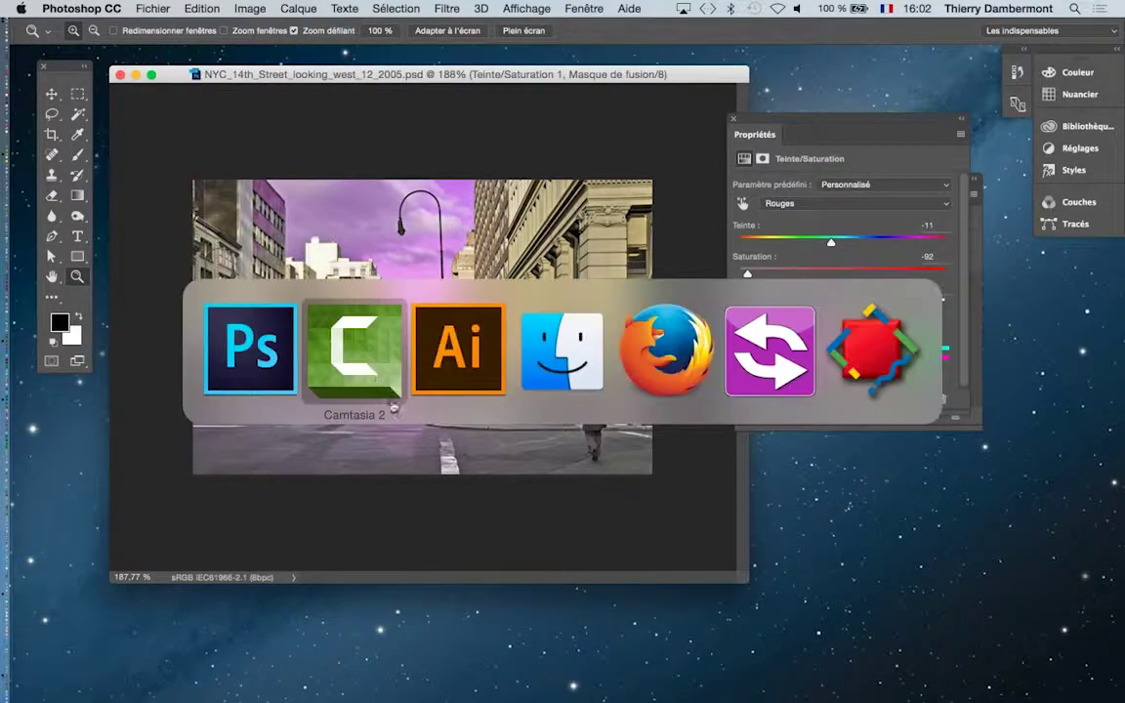
key("super+Tab")
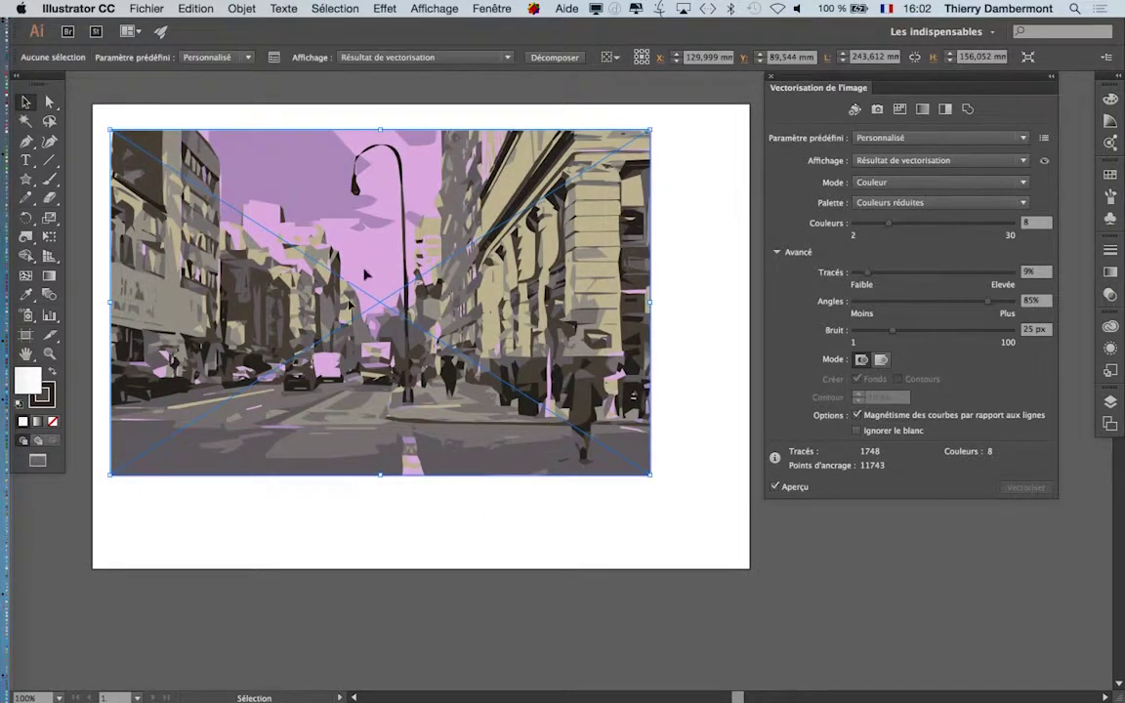
Review the updated trace showing the purple sky and greyed coat, then switch to Photoshop.
key("super+Tab")
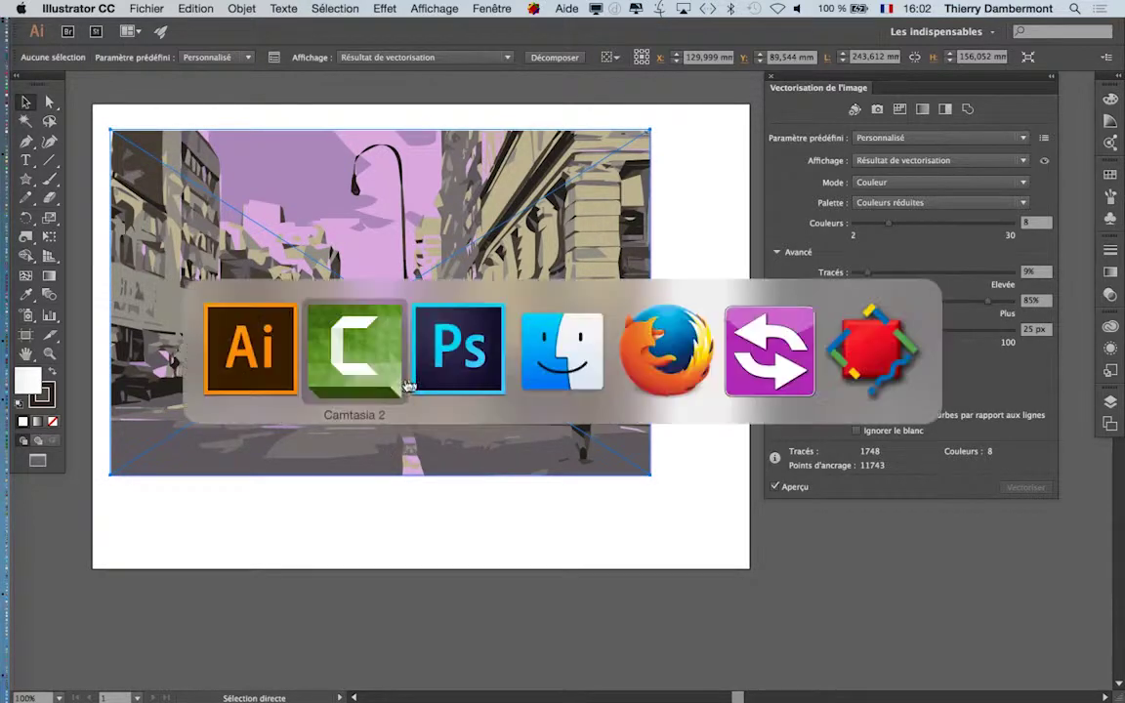
key("super+Tab")
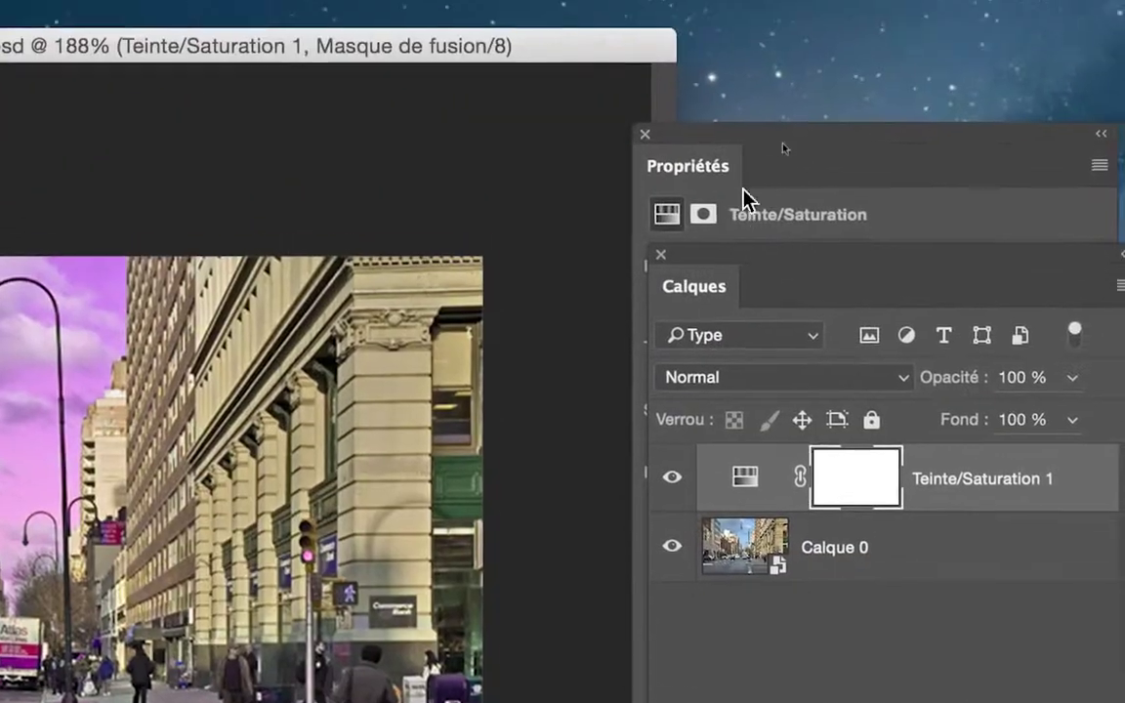
Set the Cyans hue to -93, turning the purple sky teal.
mouse_move(735, 181)
left_mouse_down()
mouse_move(630, 176)
mouse_move(537, 195)
mouse_move(567, 180)
left_mouse_up()
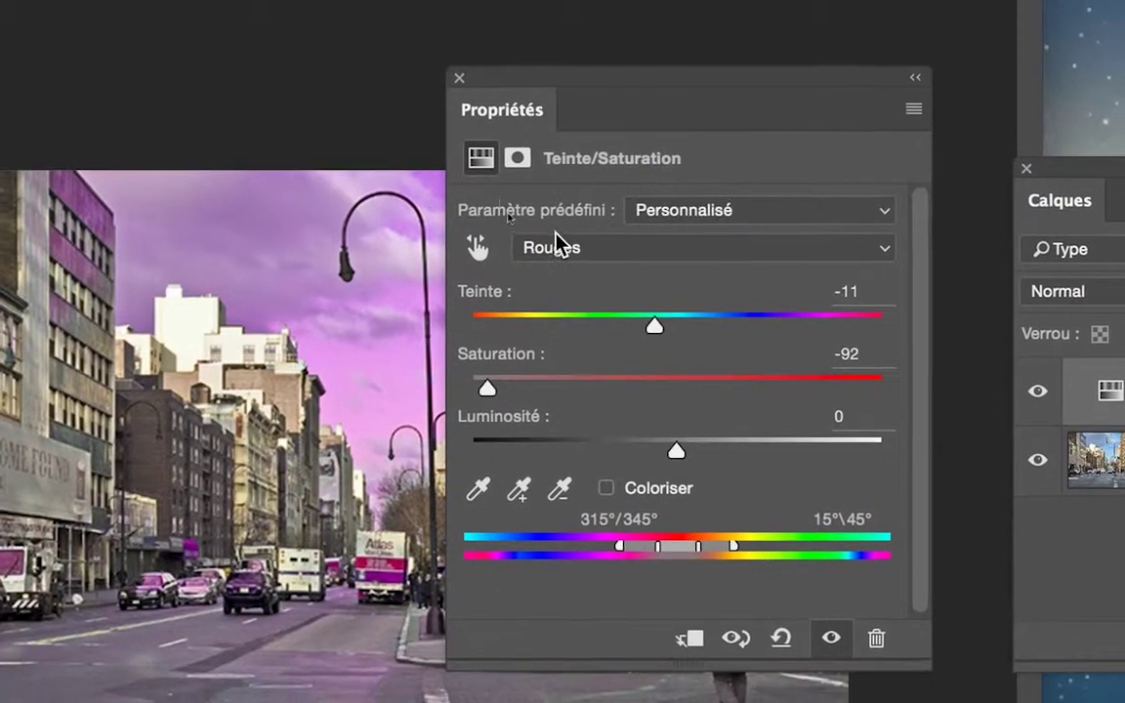
left_click(557, 240)
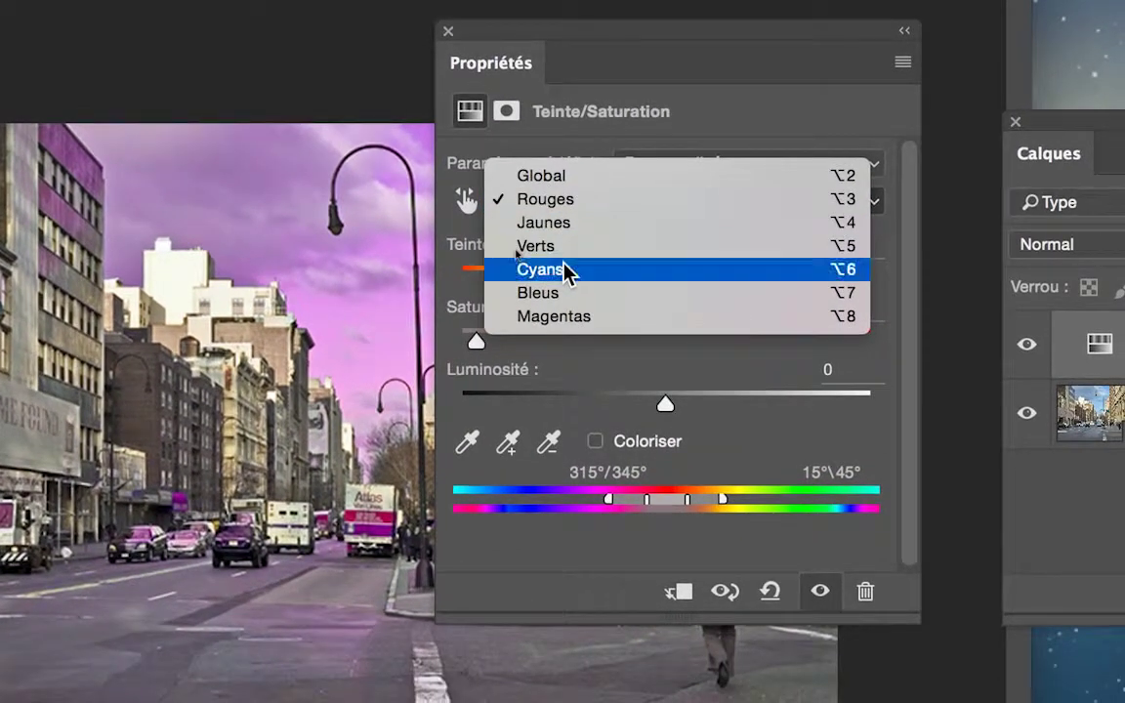
left_click(564, 272)
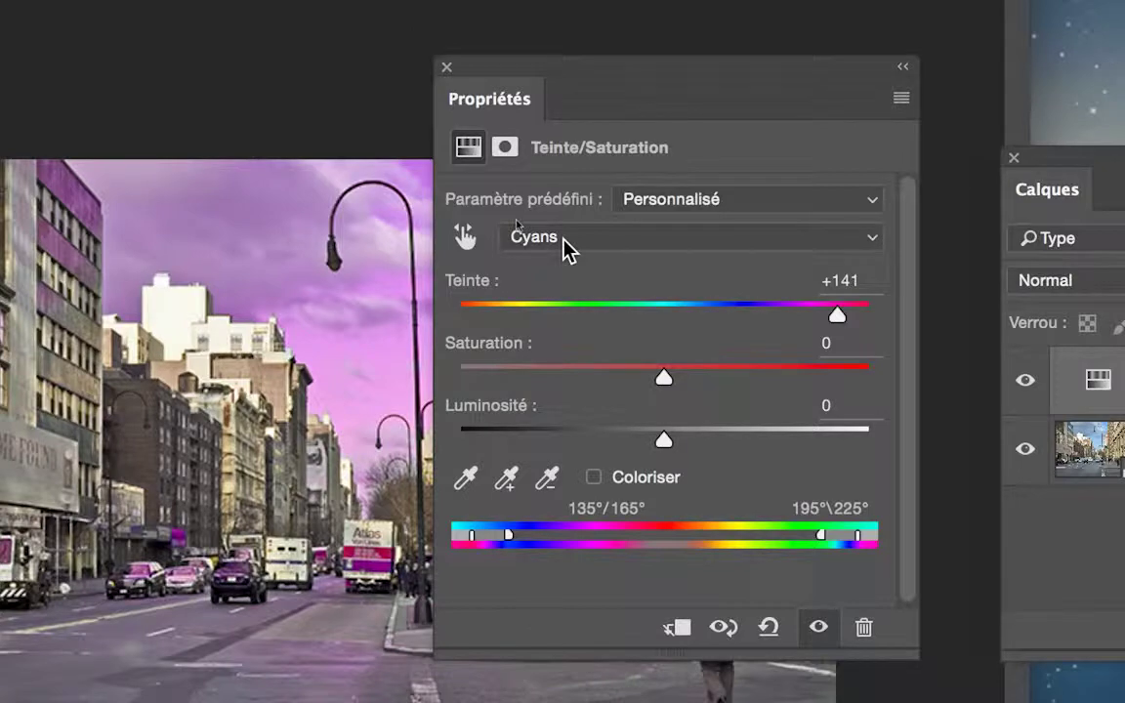
left_click(563, 240)
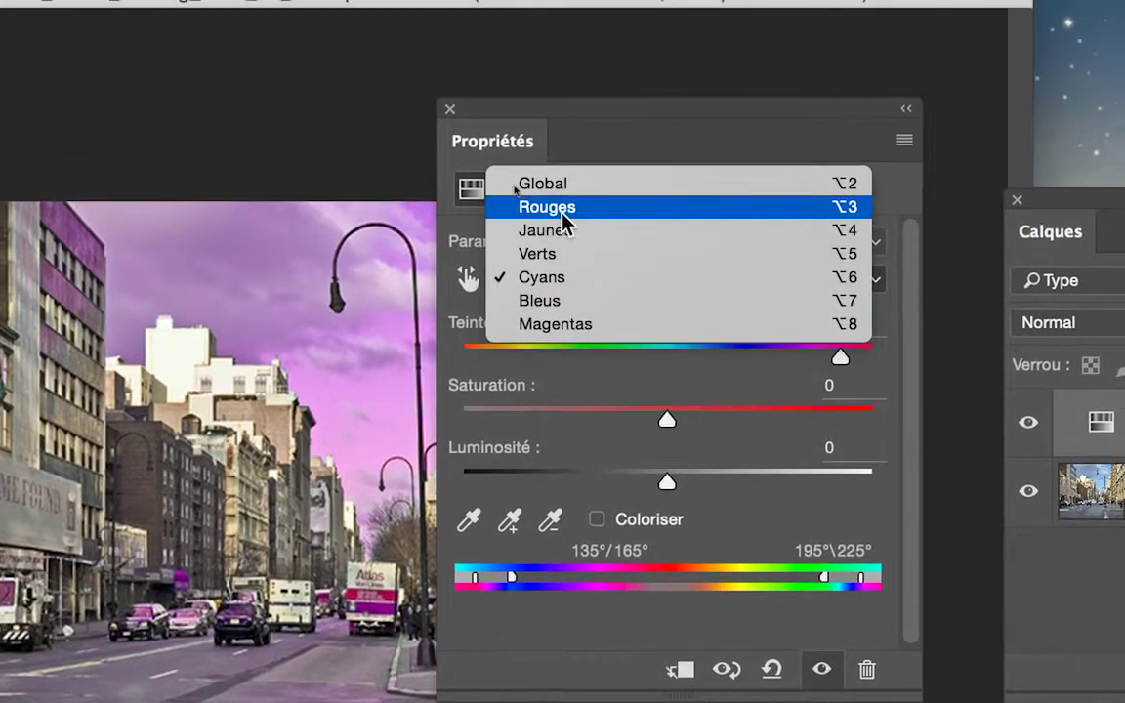
left_click(562, 210)
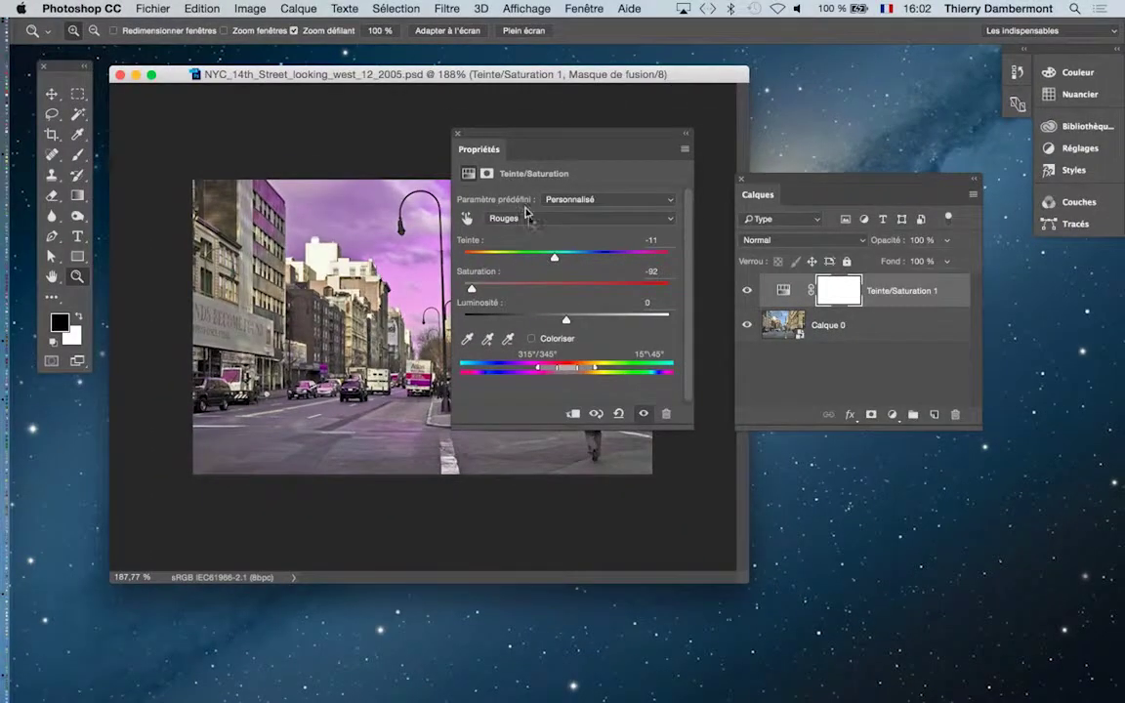
left_click(527, 219)
left_click(527, 253)
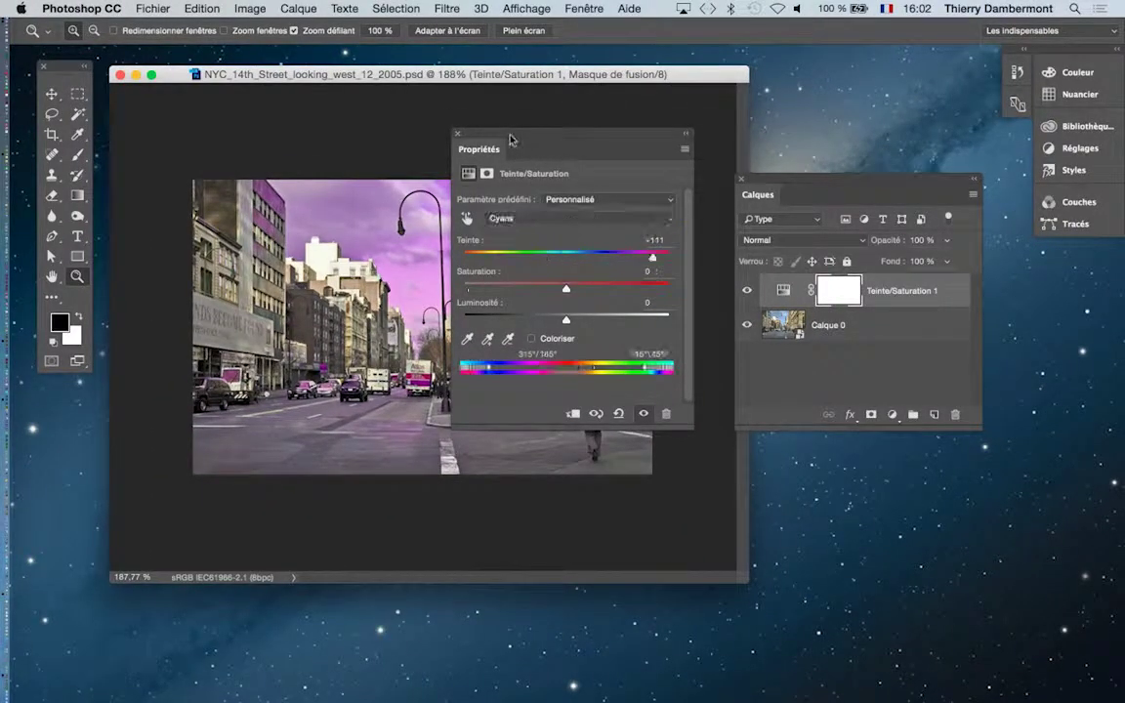
left_click_drag(513, 141, 743, 80)
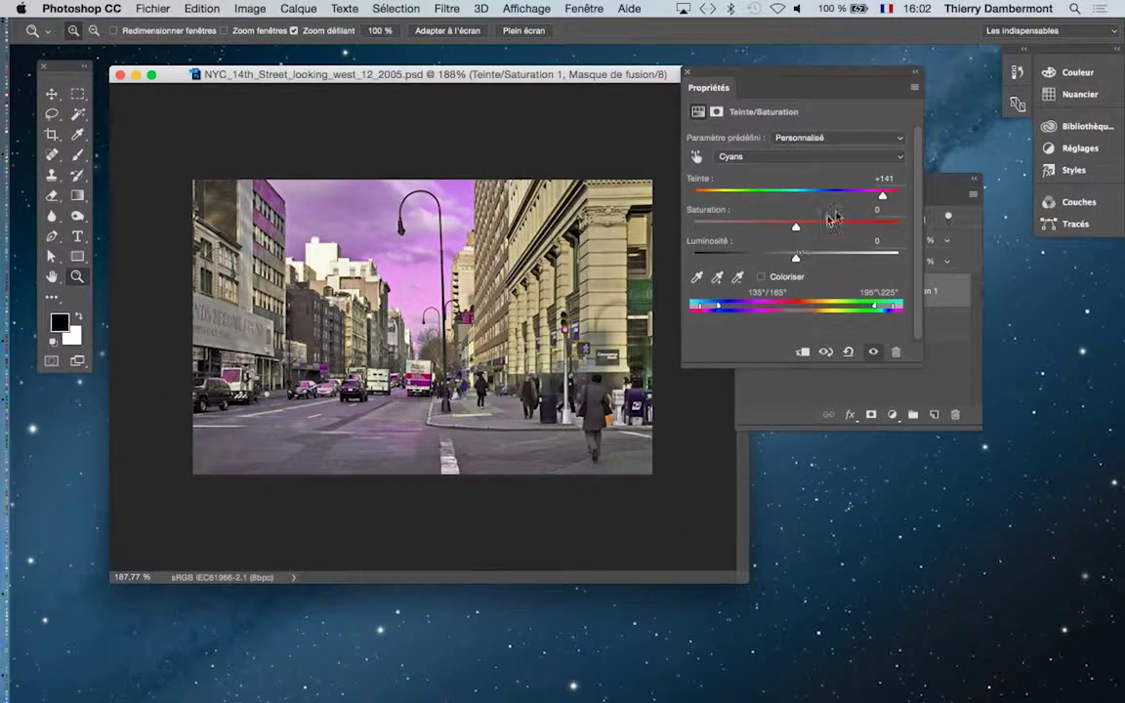
left_click_drag(810, 200, 733, 198)
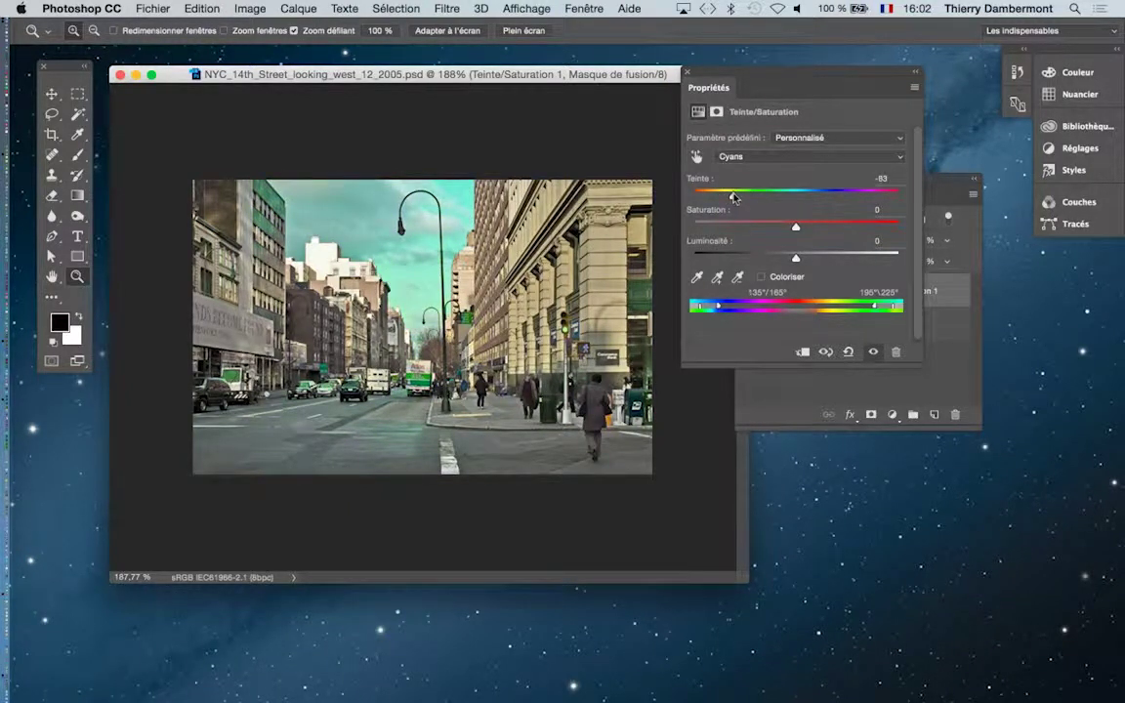
Save the file and view the updated Illustrator trace (1834 paths, 12440 anchors).
left_click(153, 9)
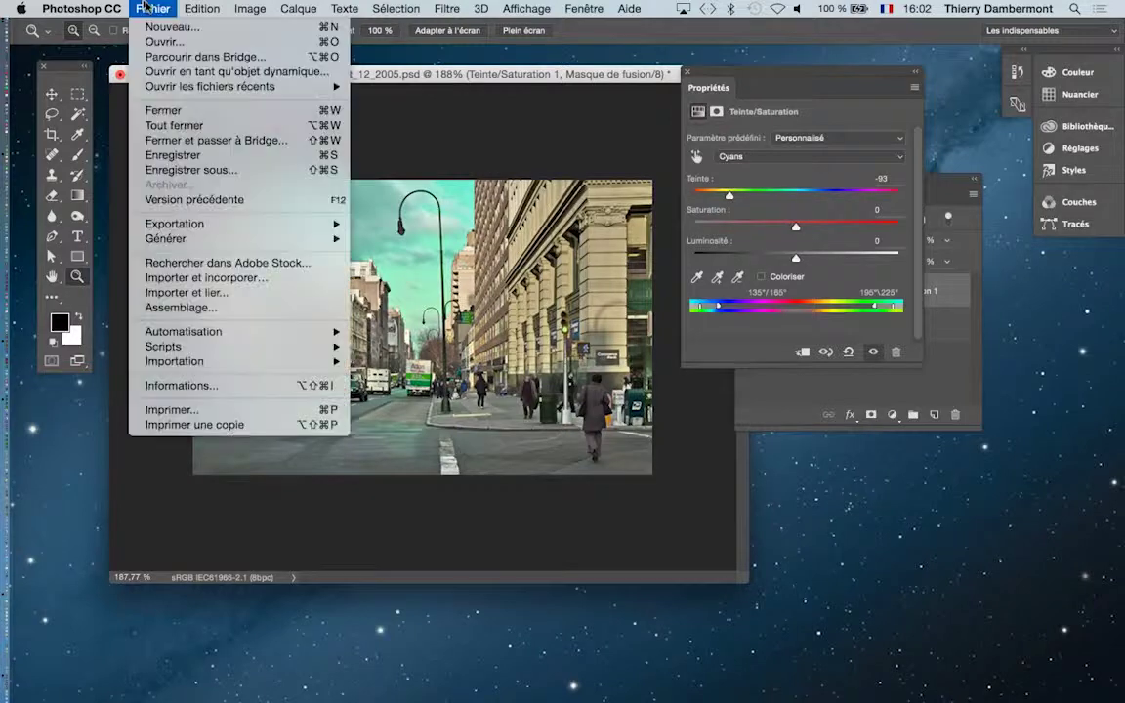
left_click(193, 154)
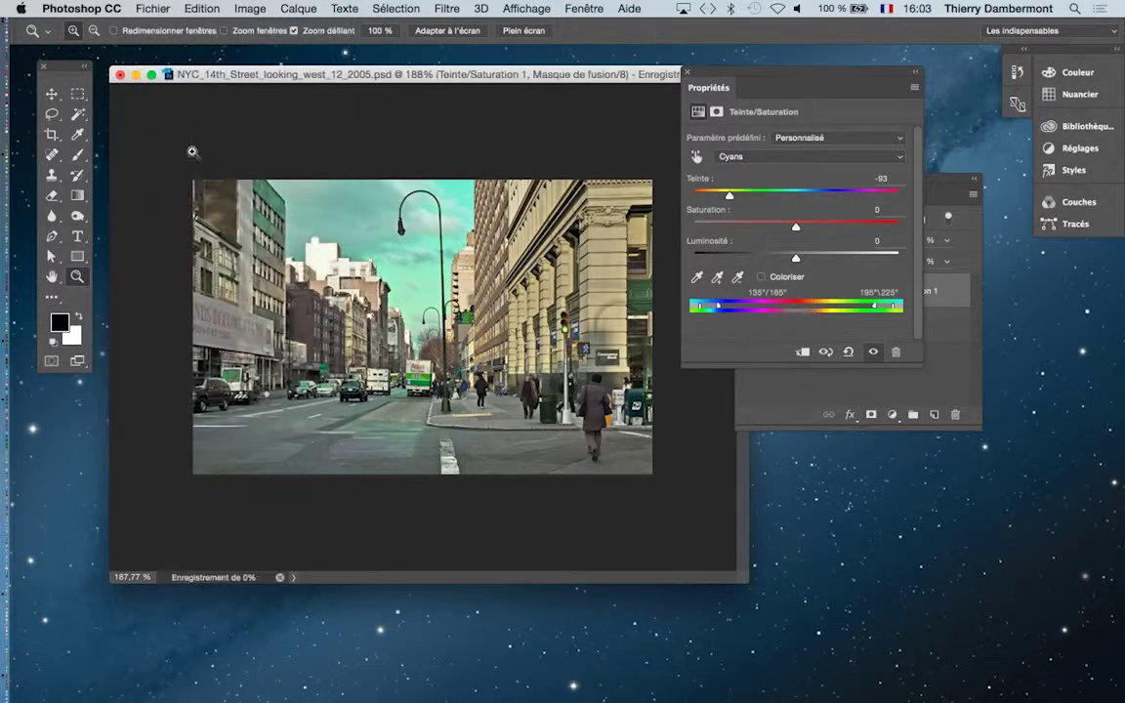
key("super+Tab")
left_click(345, 347)
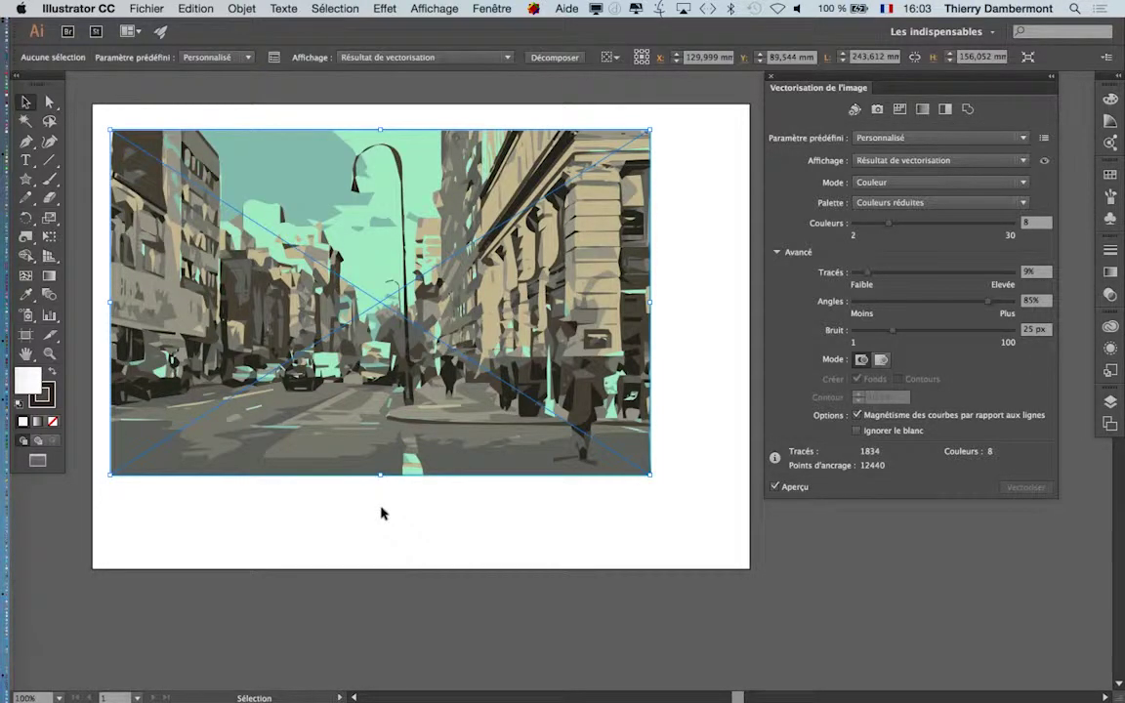
key("ctrl")
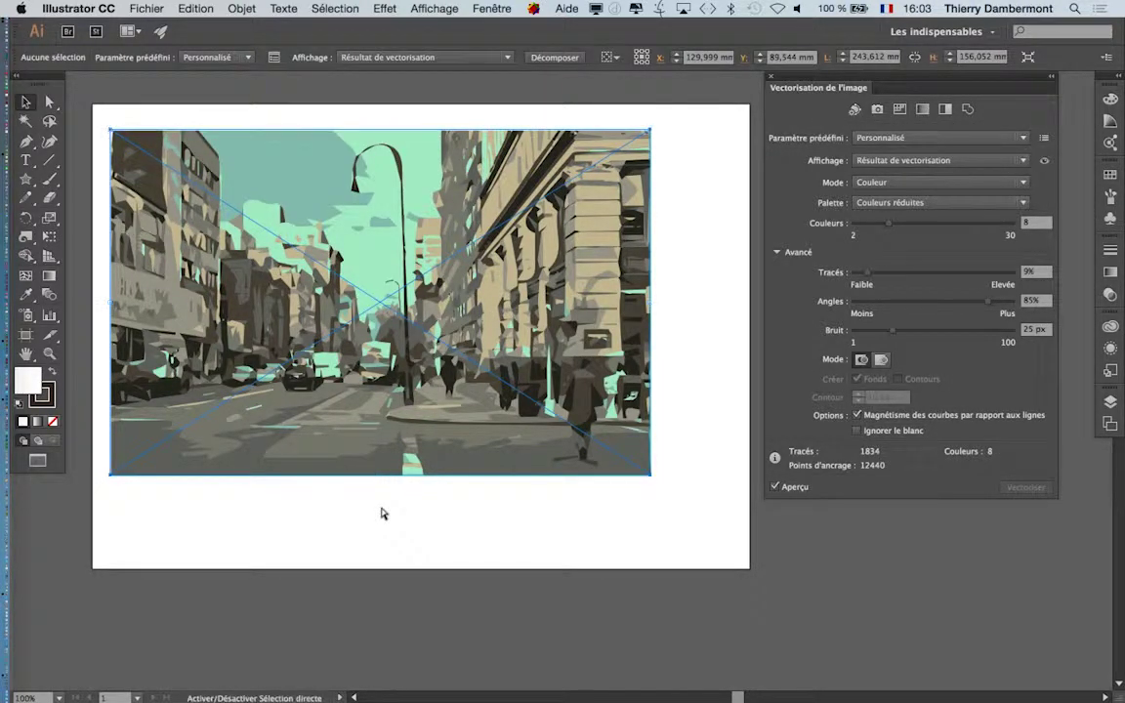